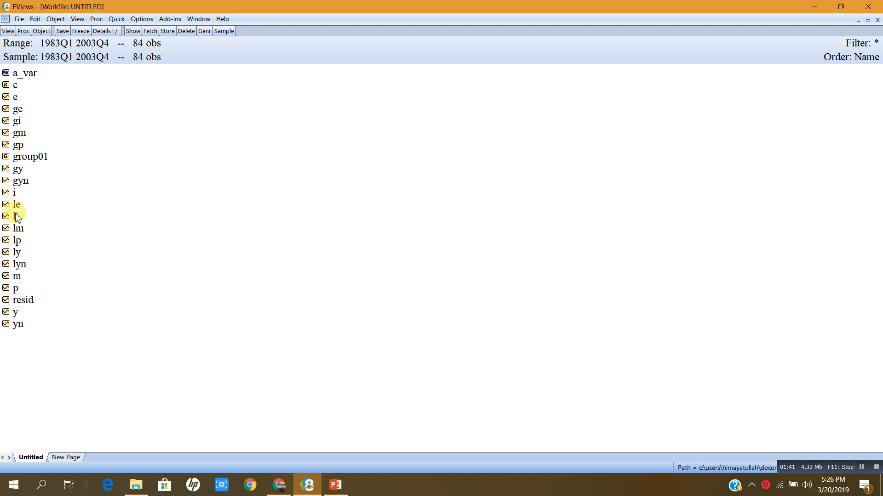
Step: Open the series le, li, lm, lp and ly together as a group
{"action": "left_click", "coordinate": [18, 253]}
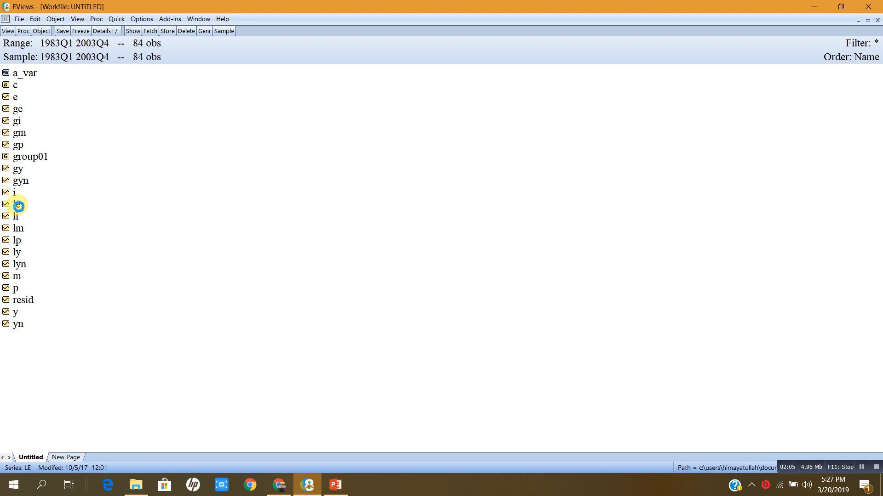
{"action": "left_click", "coordinate": [16, 205]}
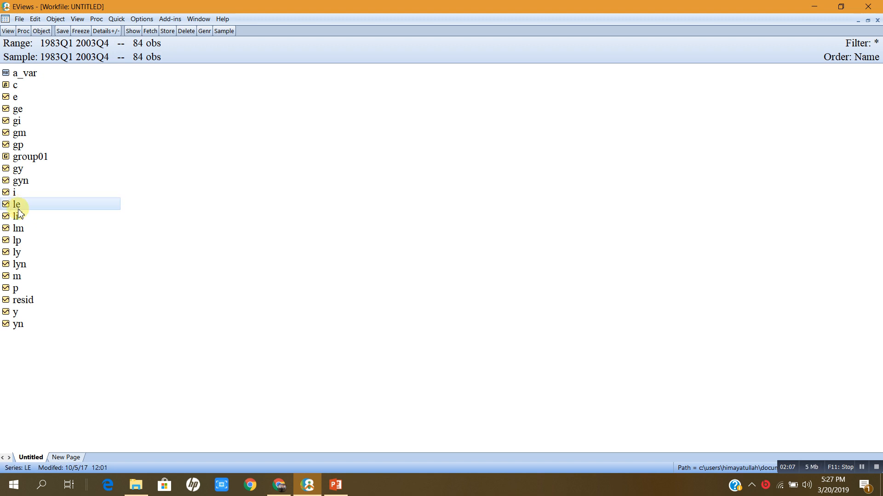
{"action": "left_click", "coordinate": [20, 217], "text": "ctrl"}
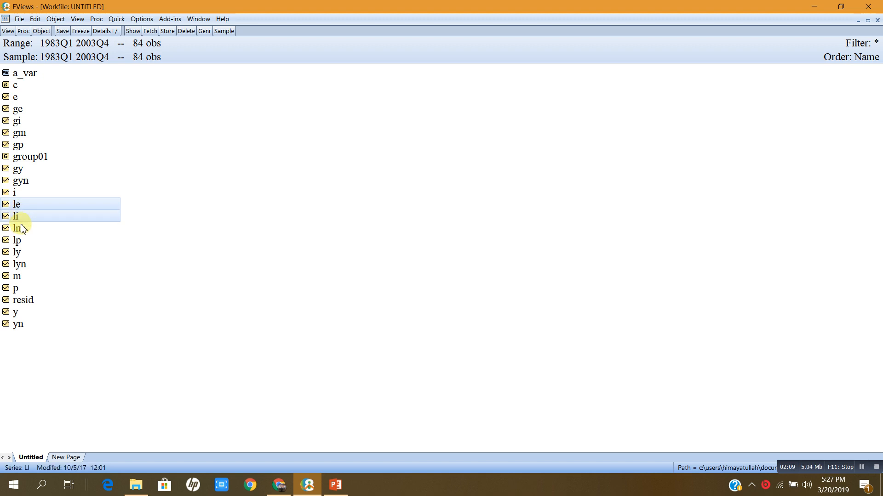
{"action": "left_click", "coordinate": [20, 229], "text": "ctrl"}
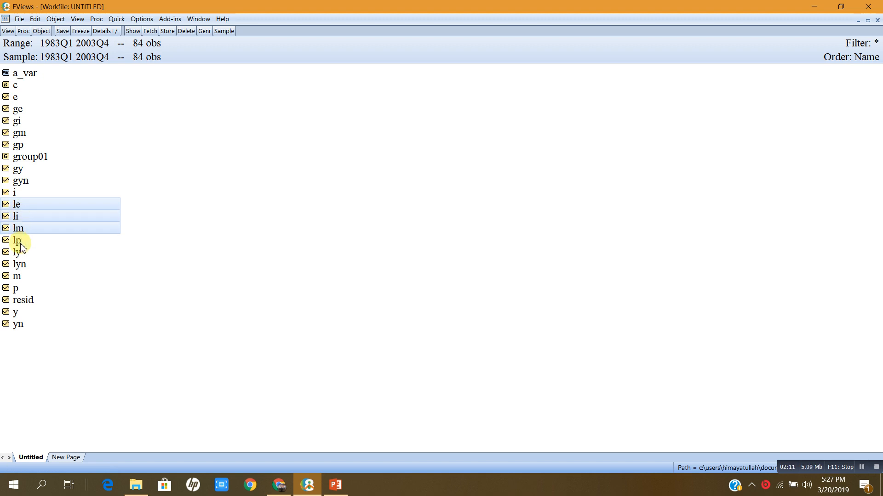
{"action": "left_click", "coordinate": [21, 245], "text": "ctrl"}
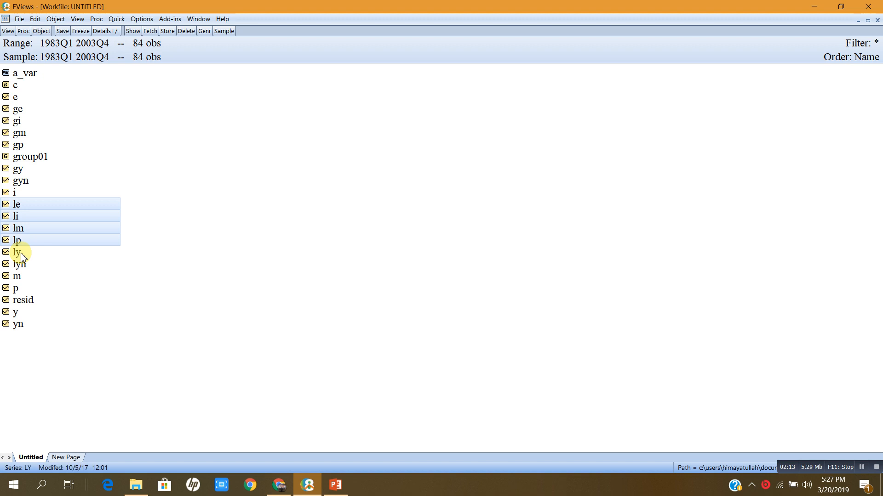
{"action": "left_click", "coordinate": [21, 254], "text": "ctrl"}
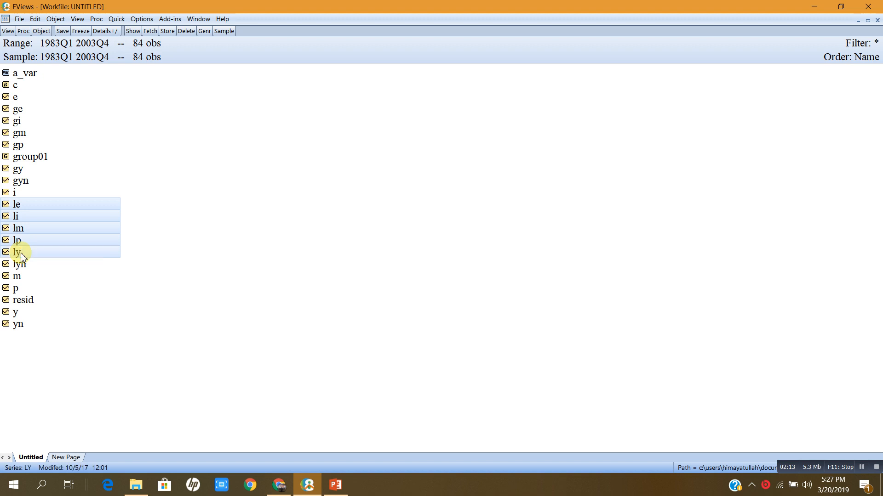
{"action": "right_click", "coordinate": [107, 205]}
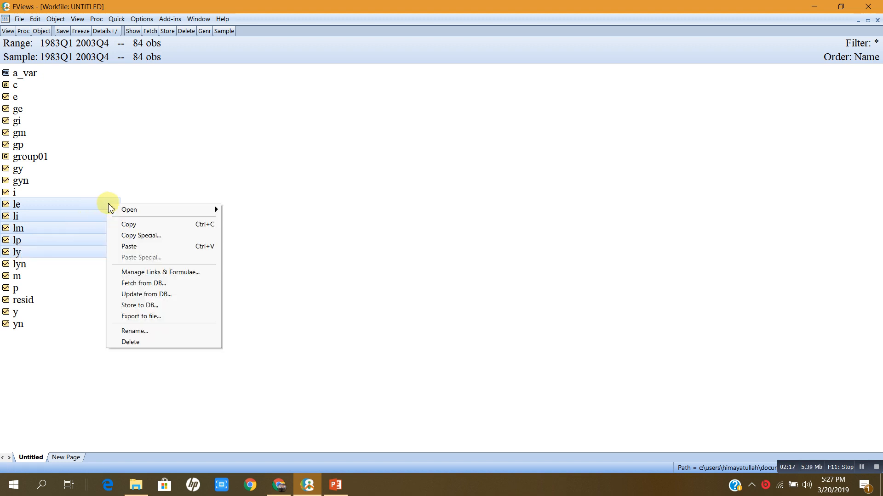
{"action": "mouse_move", "coordinate": [142, 213]}
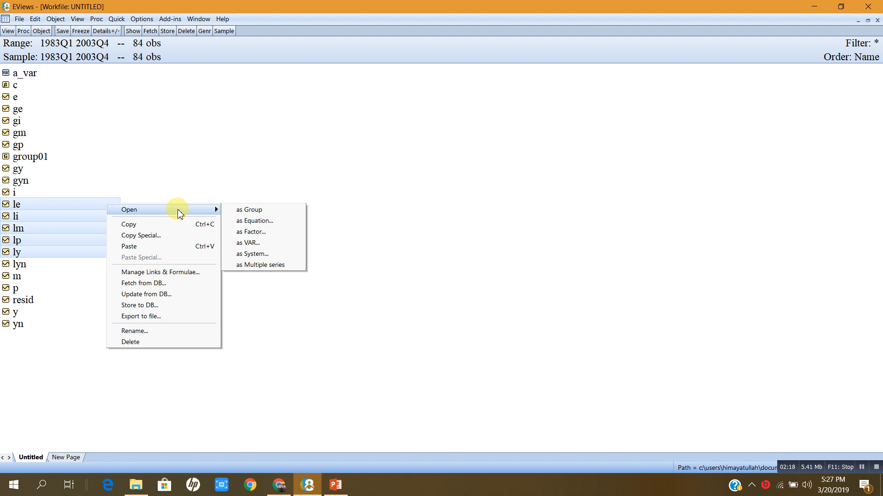
{"action": "left_click", "coordinate": [246, 210]}
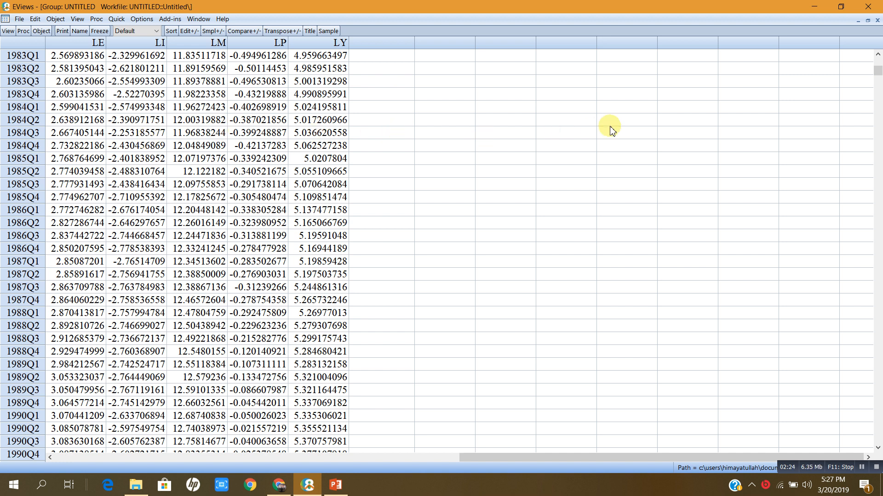
Step: Examine the group's observations through 2003Q4 and its series columns, with the group in a floating window moved up beside the workfile
{"action": "left_click_drag", "start_coordinate": [877, 72], "coordinate": [879, 458]}
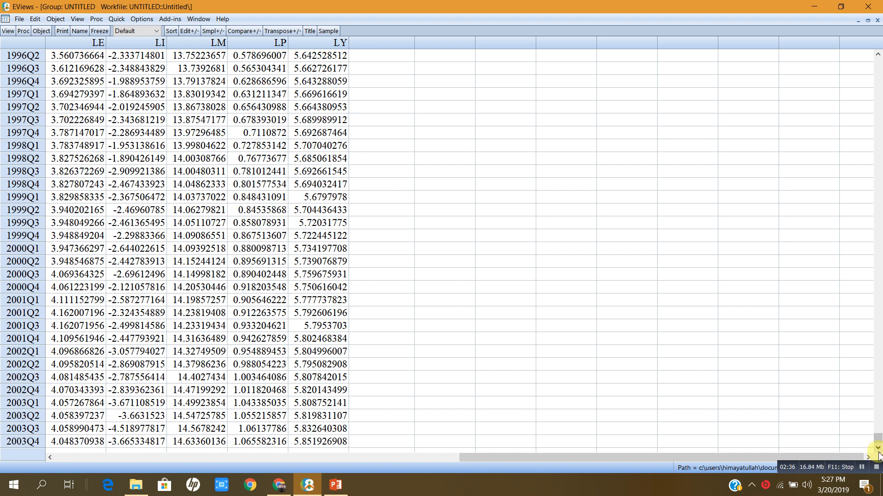
{"action": "left_click_drag", "start_coordinate": [879, 455], "coordinate": [876, 106]}
{"action": "left_click", "coordinate": [868, 22]}
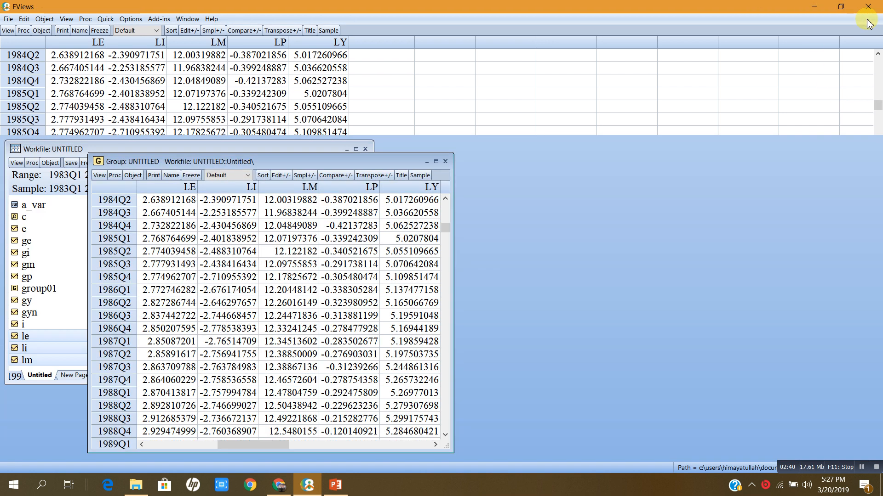
{"action": "left_click", "coordinate": [133, 151]}
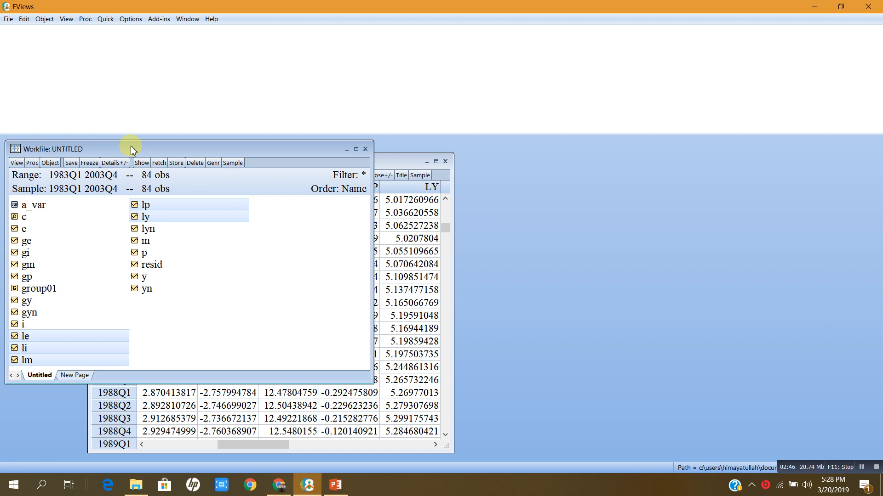
{"action": "left_click", "coordinate": [399, 164]}
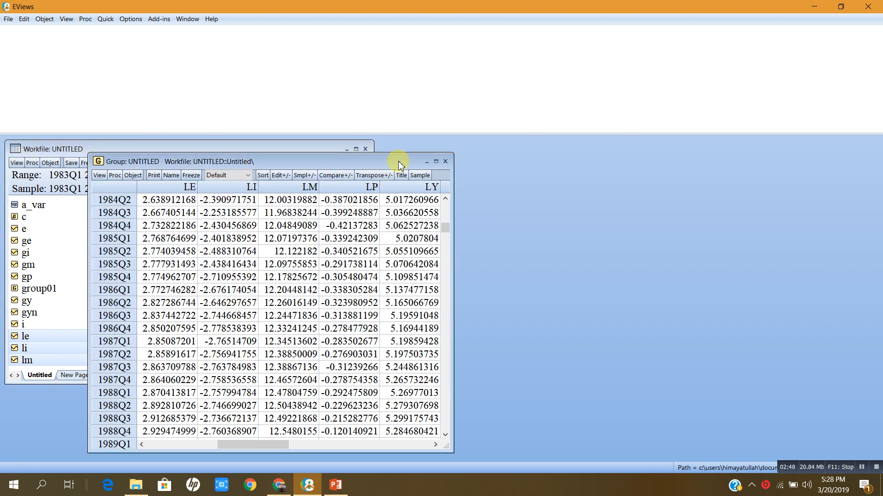
{"action": "left_click_drag", "start_coordinate": [351, 158], "coordinate": [360, 80]}
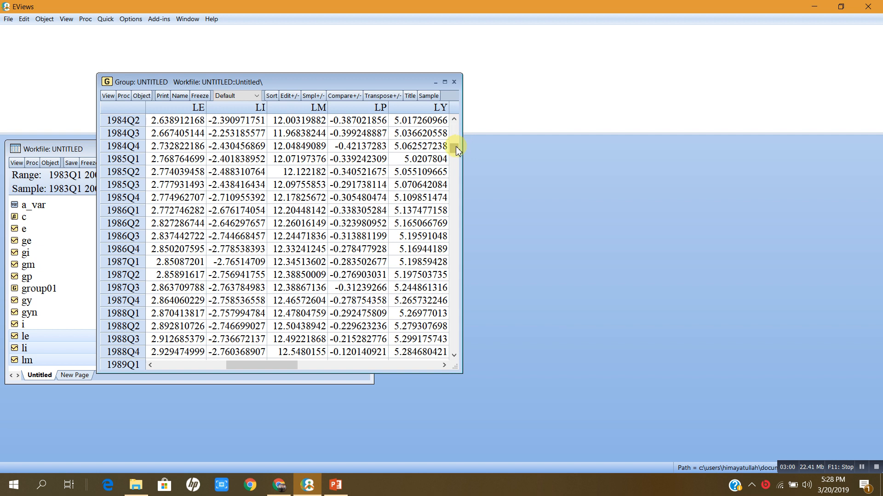
{"action": "left_click_drag", "start_coordinate": [455, 146], "coordinate": [455, 119]}
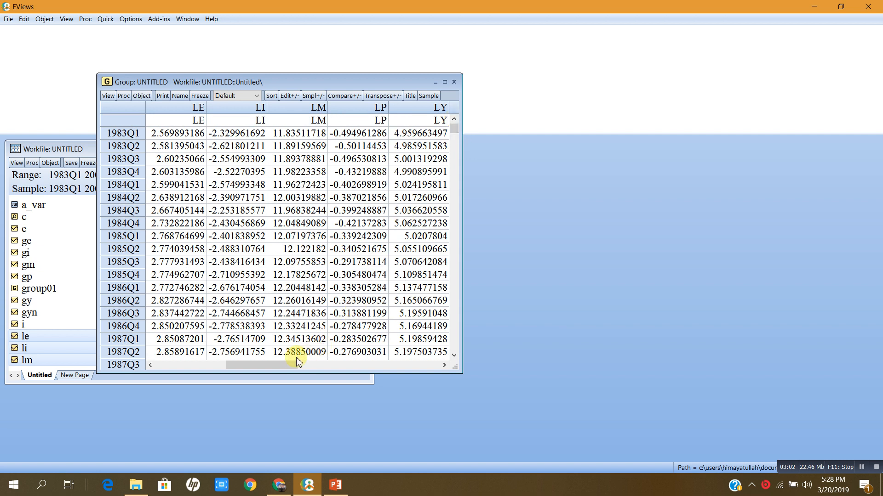
{"action": "left_click_drag", "start_coordinate": [293, 367], "coordinate": [451, 345]}
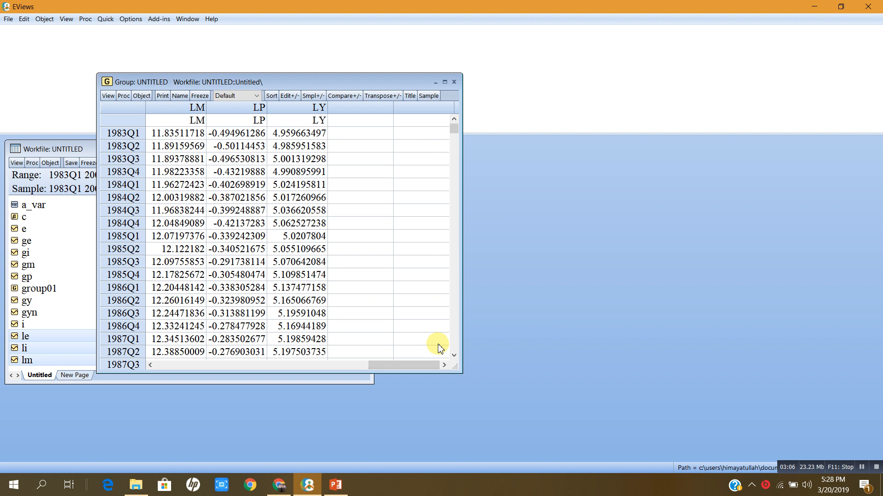
Step: Plot the five grouped series as a Line & Symbol graph of raw data in a single graph
{"action": "left_click", "coordinate": [108, 96]}
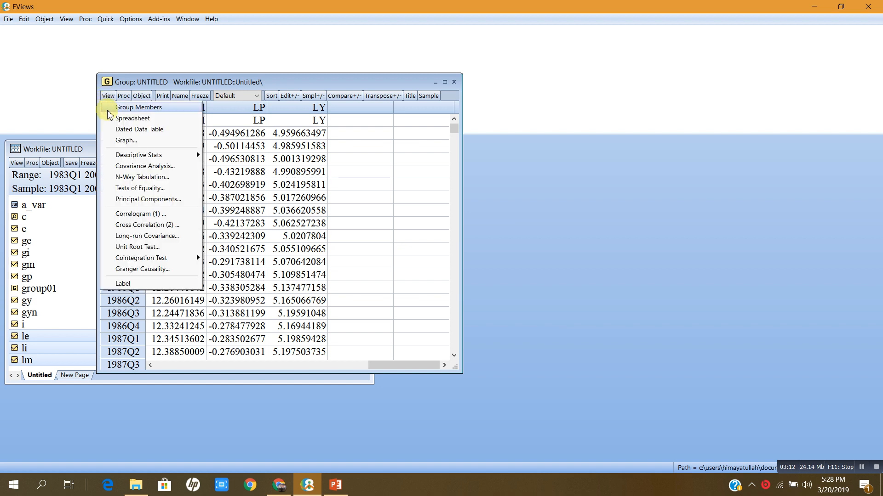
{"action": "left_click", "coordinate": [123, 141]}
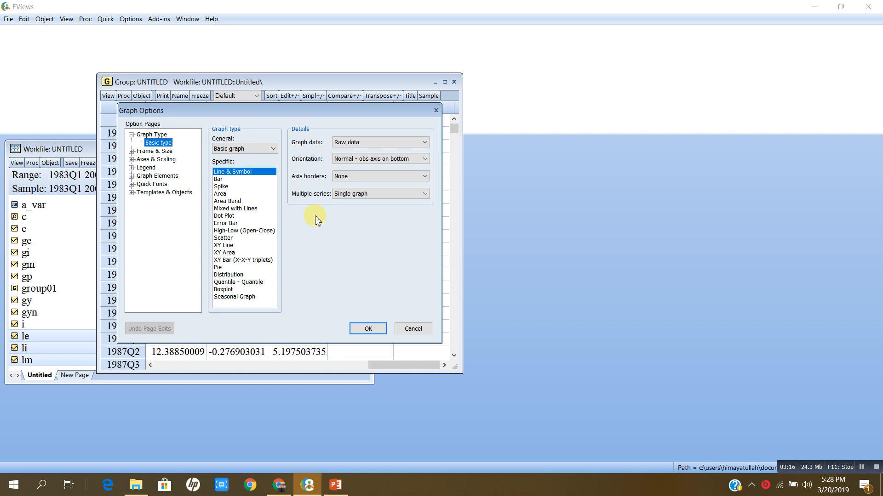
{"action": "left_click", "coordinate": [369, 329]}
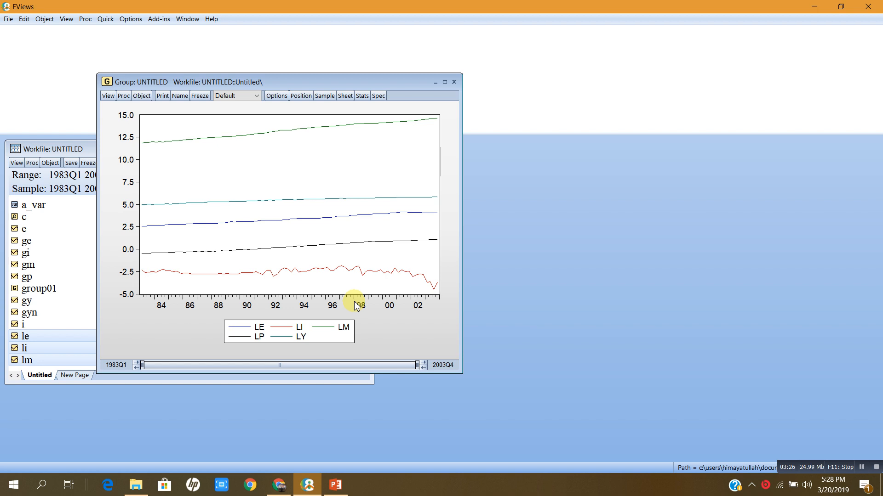
Step: Close the group graph, deleting the untitled group, and clear the five-series selection in the workfile
{"action": "left_click", "coordinate": [453, 82]}
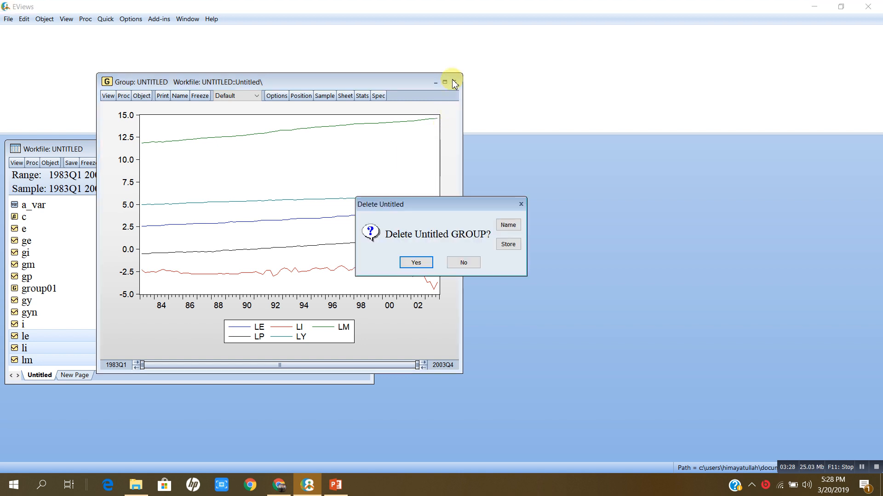
{"action": "left_click", "coordinate": [416, 266]}
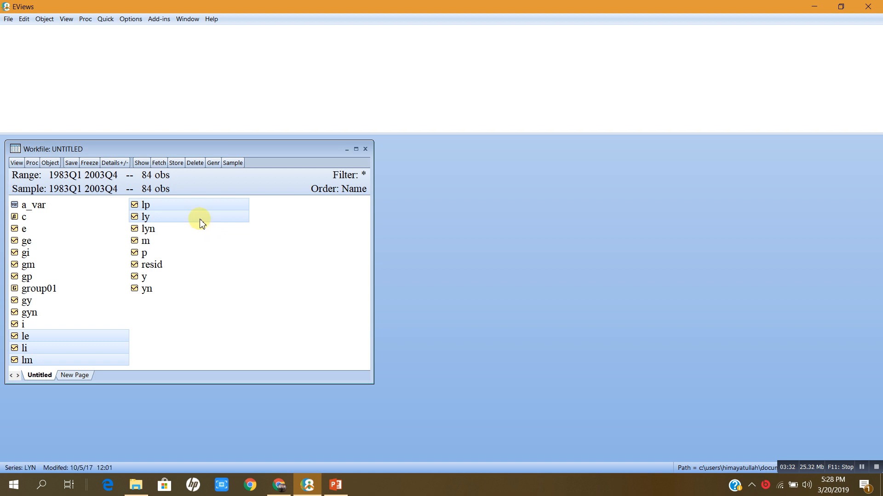
{"action": "left_click", "coordinate": [217, 240]}
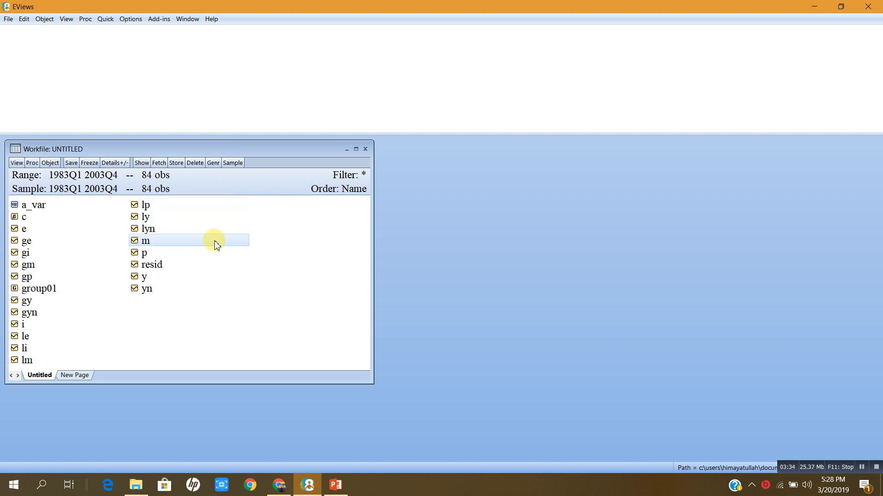
Step: Open the ly series and plot it full-window as a Line & Symbol graph of raw data, then restore the window size
{"action": "left_click", "coordinate": [166, 217]}
{"action": "double_click", "coordinate": [166, 217]}
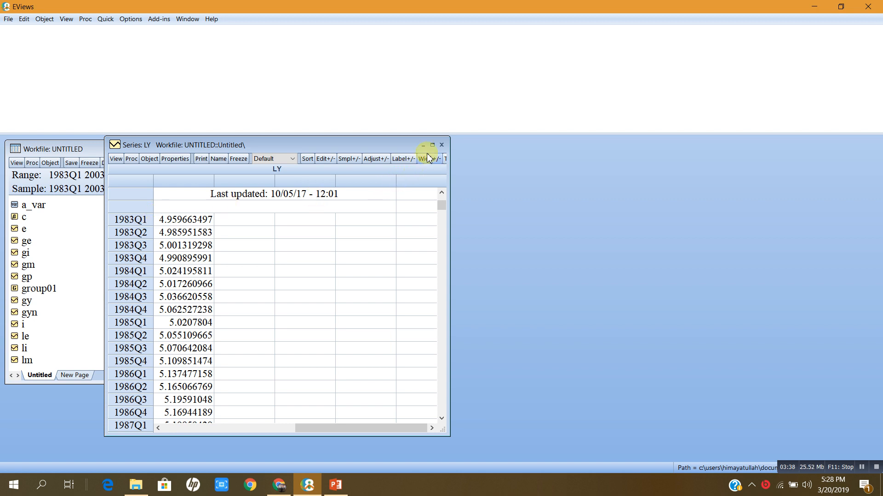
{"action": "left_click", "coordinate": [432, 145]}
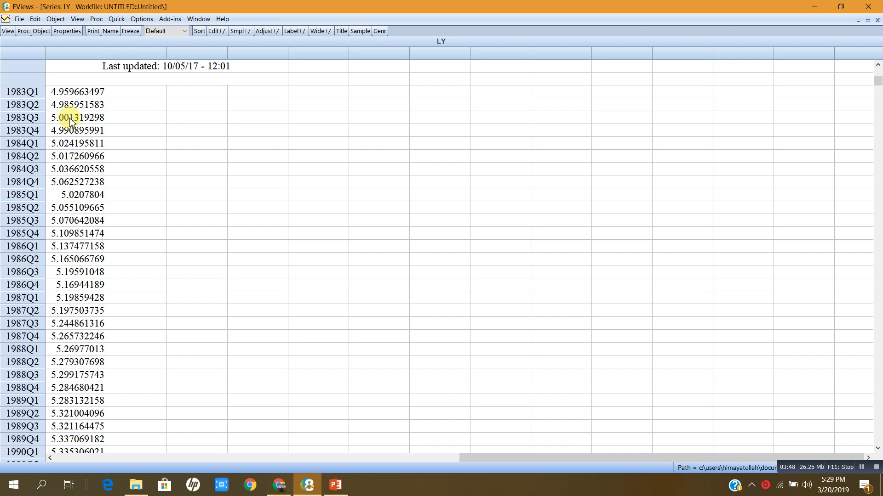
{"action": "left_click", "coordinate": [7, 32]}
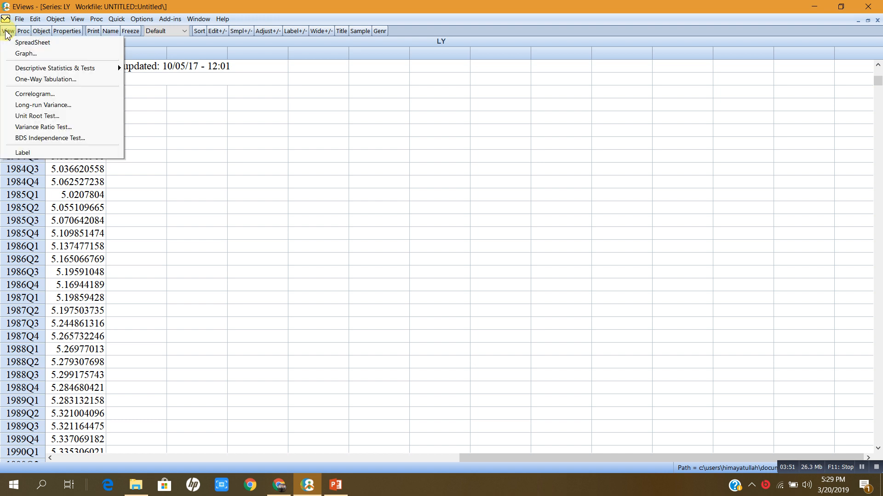
{"action": "left_click", "coordinate": [24, 55]}
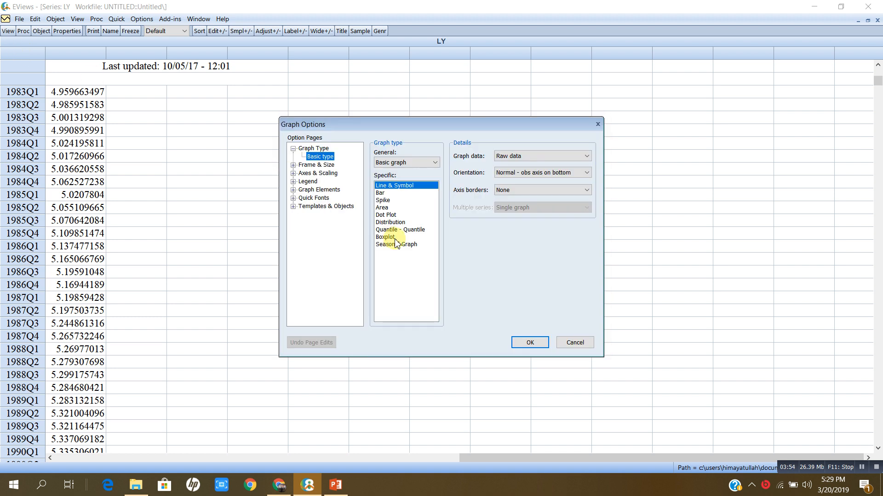
{"action": "left_click", "coordinate": [530, 342]}
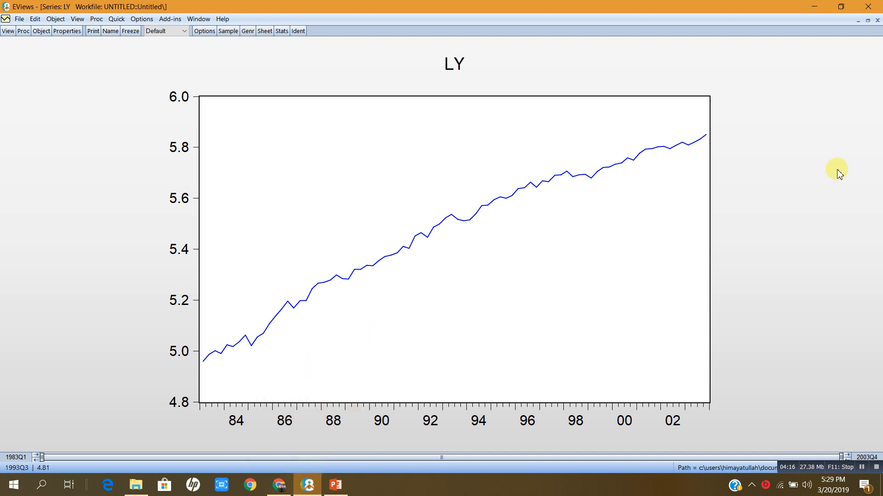
{"action": "left_click", "coordinate": [866, 20]}
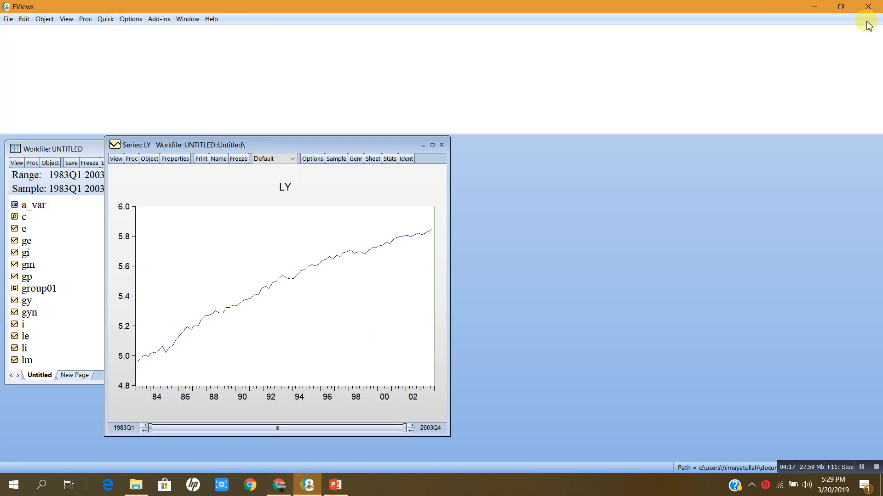
Step: Open the lp series from the workfile and plot it as a Line & Symbol graph of raw data
{"action": "left_click", "coordinate": [61, 256]}
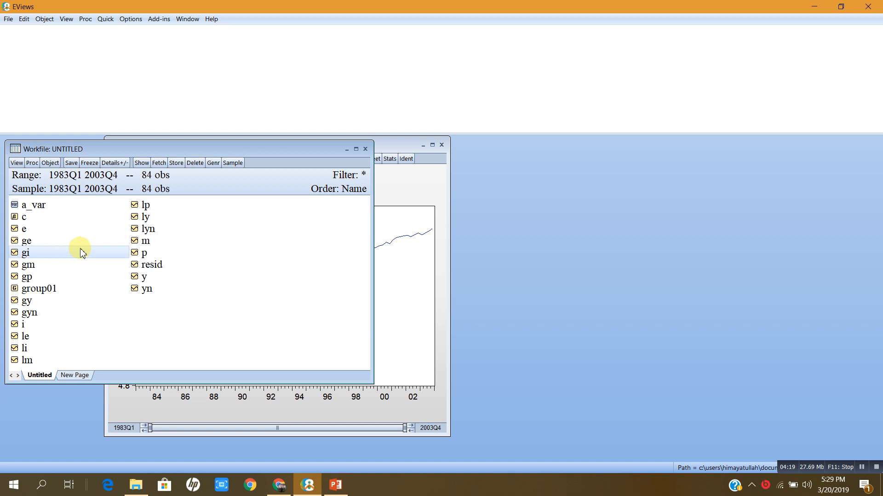
{"action": "double_click", "coordinate": [146, 206]}
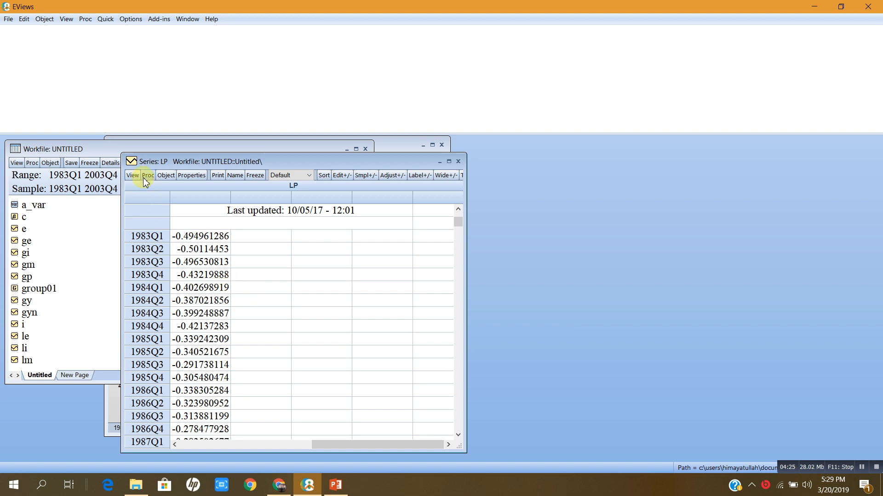
{"action": "left_click", "coordinate": [132, 177]}
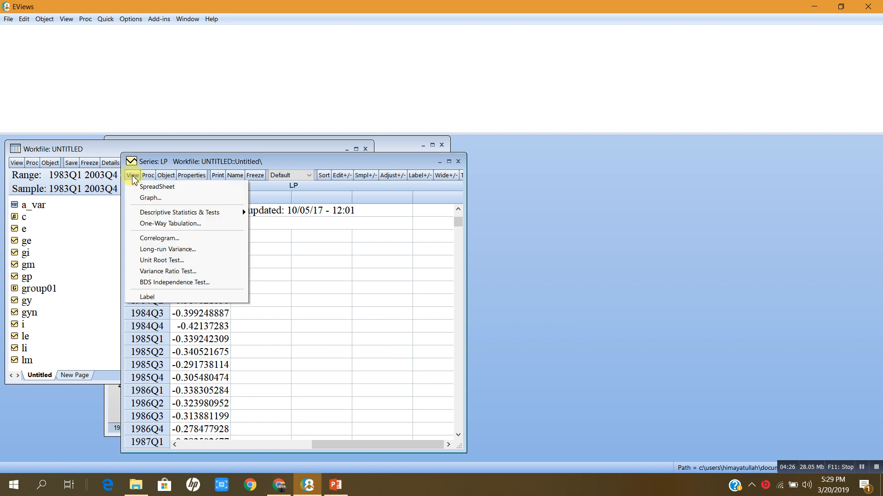
{"action": "left_click", "coordinate": [146, 198]}
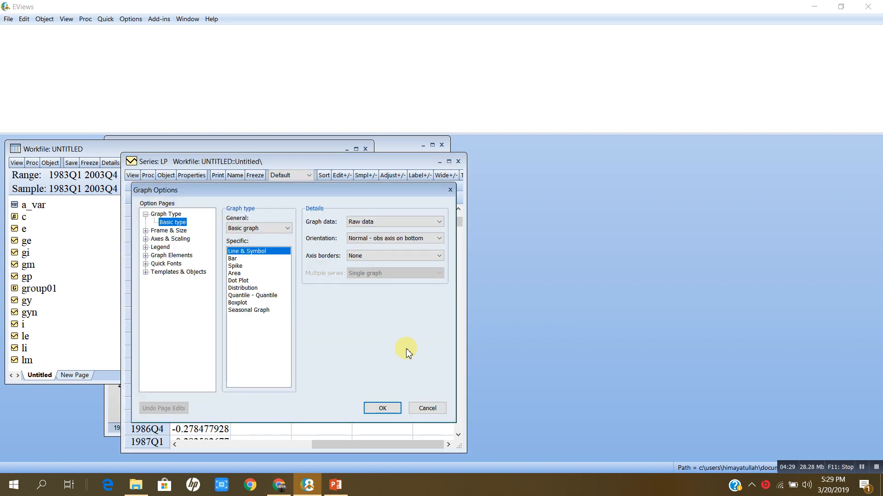
{"action": "left_click", "coordinate": [382, 408]}
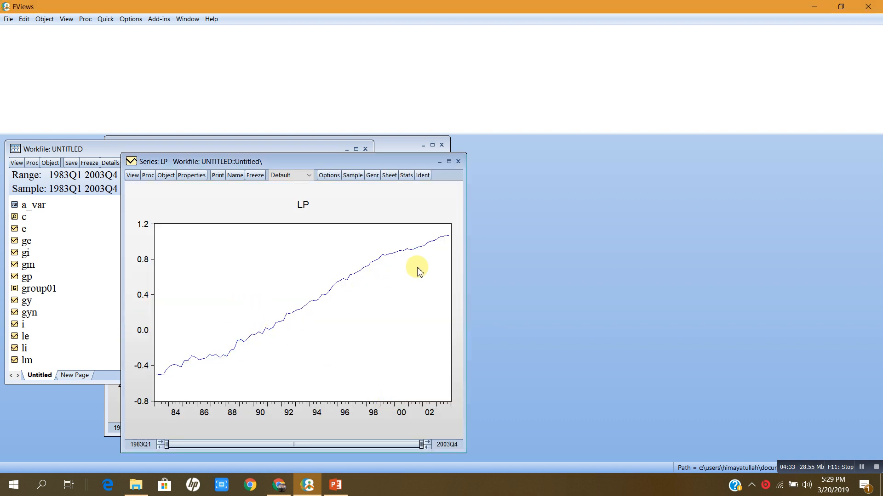
Step: Open the lm series from the workfile and plot it as a Line & Symbol graph of raw data, dismissing the unrelated Windows error
{"action": "left_click", "coordinate": [111, 253]}
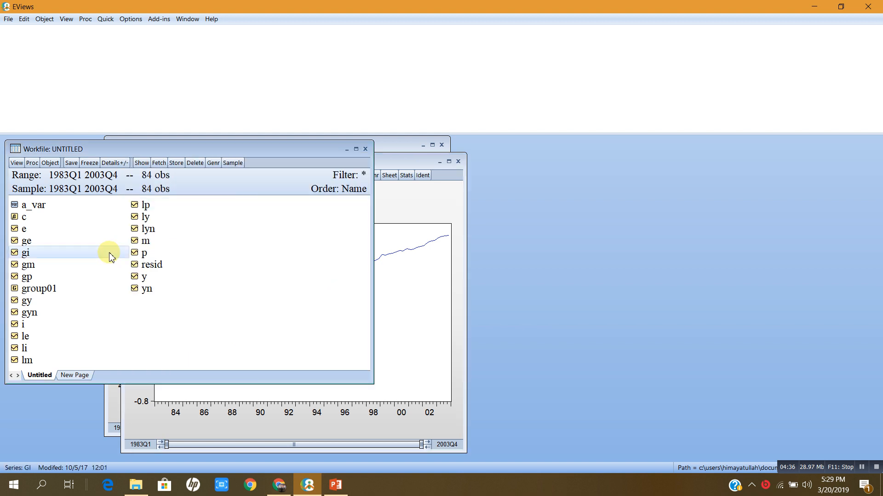
{"action": "double_click", "coordinate": [26, 361]}
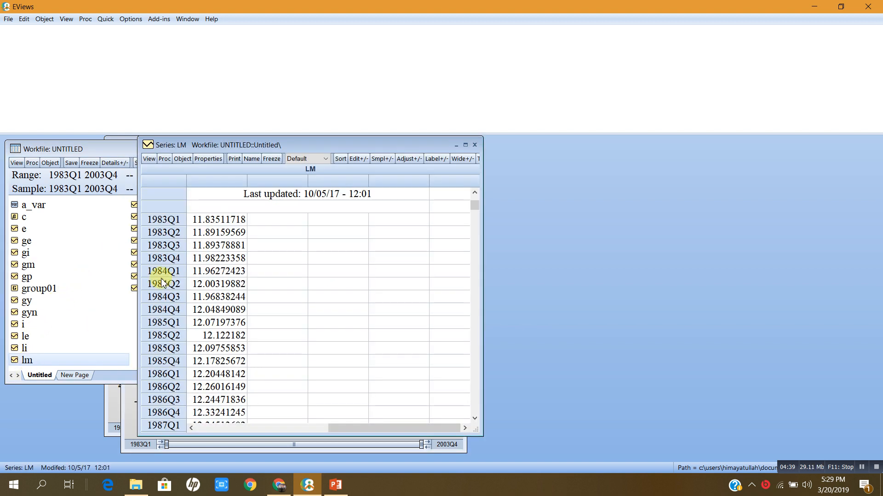
{"action": "left_click", "coordinate": [148, 159]}
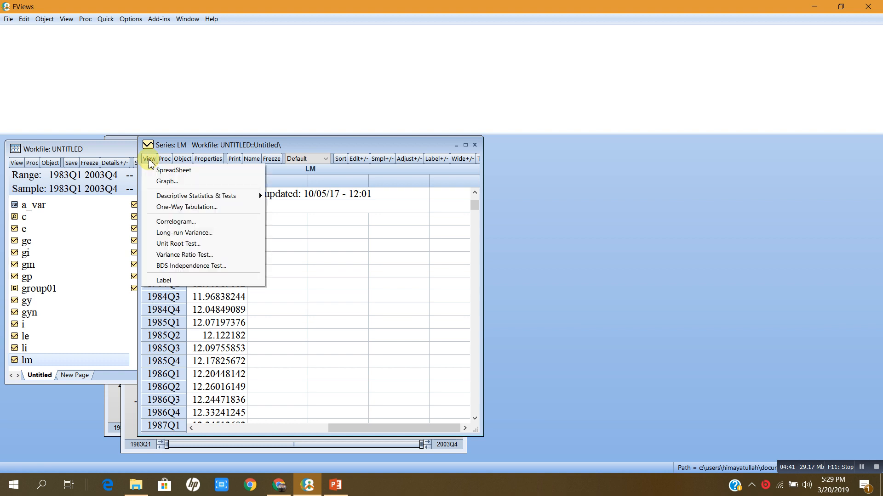
{"action": "left_click", "coordinate": [159, 183]}
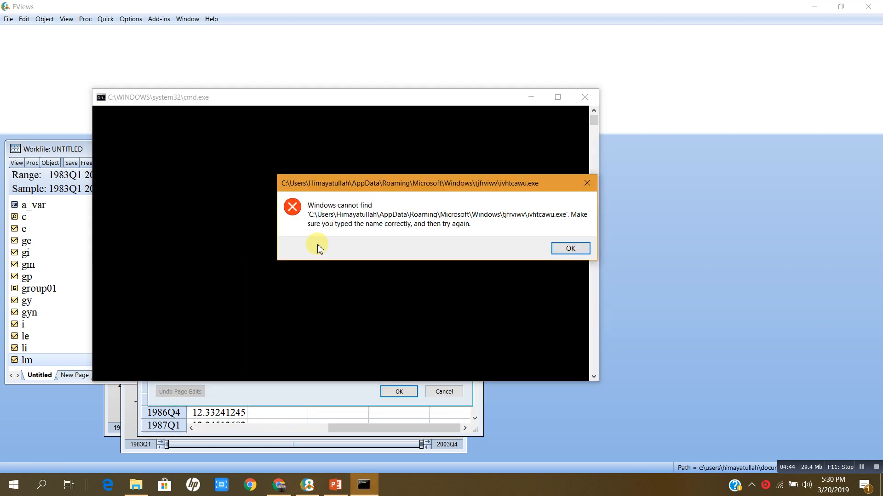
{"action": "left_click", "coordinate": [569, 249]}
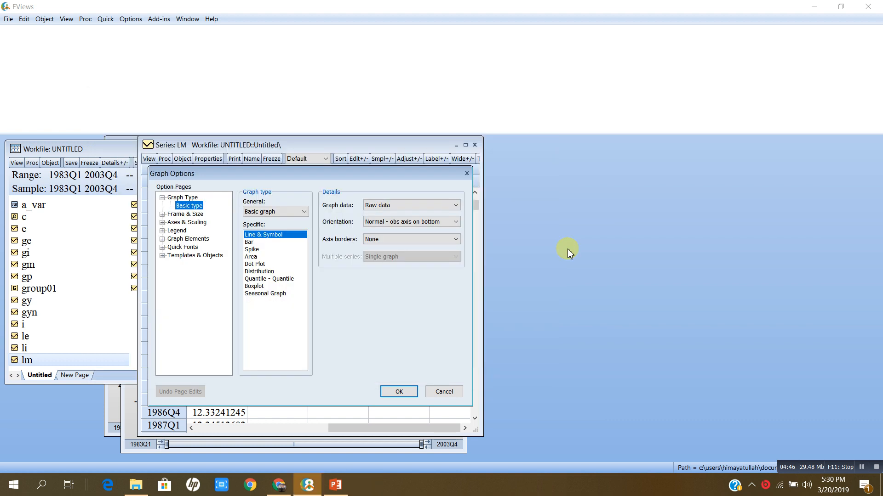
{"action": "left_click", "coordinate": [399, 392]}
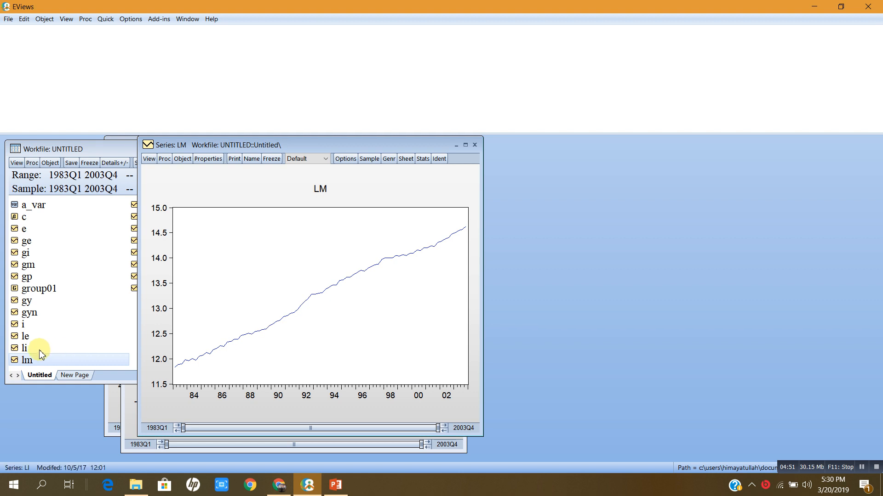
Step: Open the li series from the workfile and plot it as a Line & Symbol graph of raw data
{"action": "left_click", "coordinate": [25, 349]}
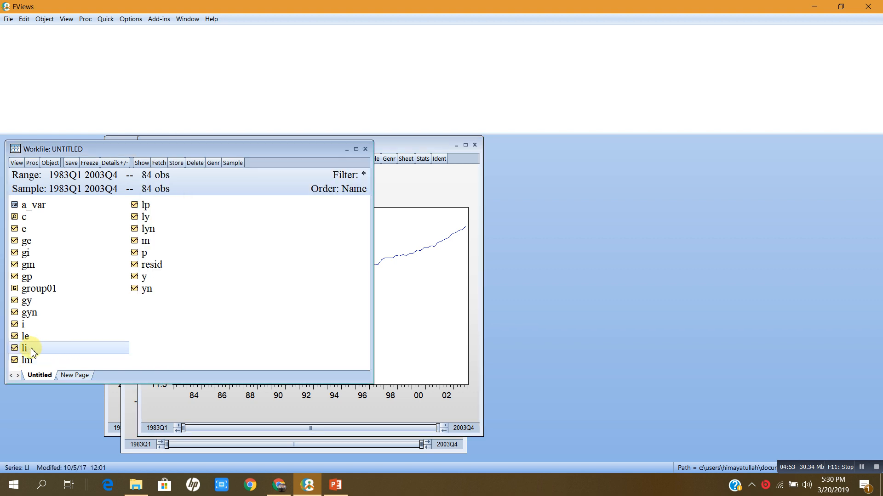
{"action": "double_click", "coordinate": [37, 349]}
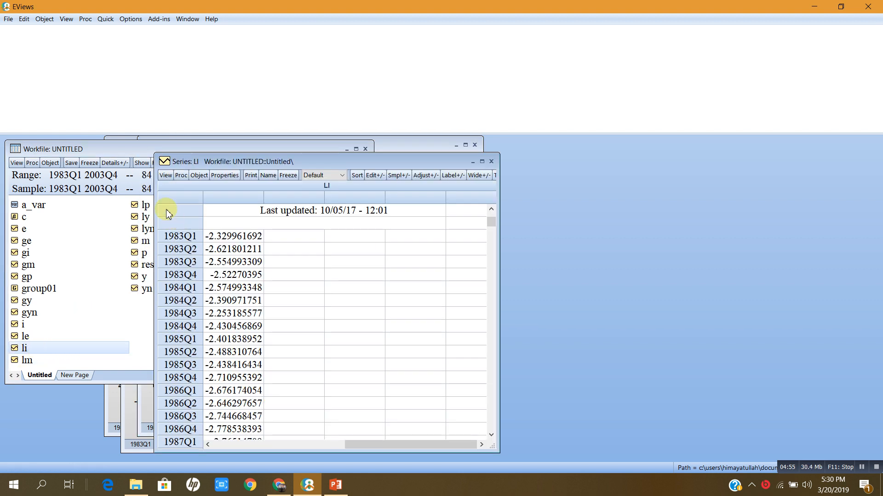
{"action": "left_click", "coordinate": [167, 178]}
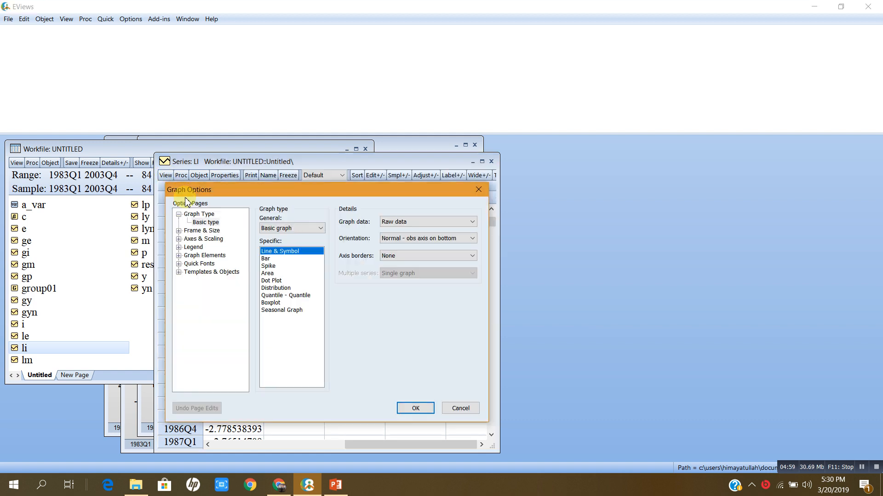
{"action": "left_click", "coordinate": [406, 407]}
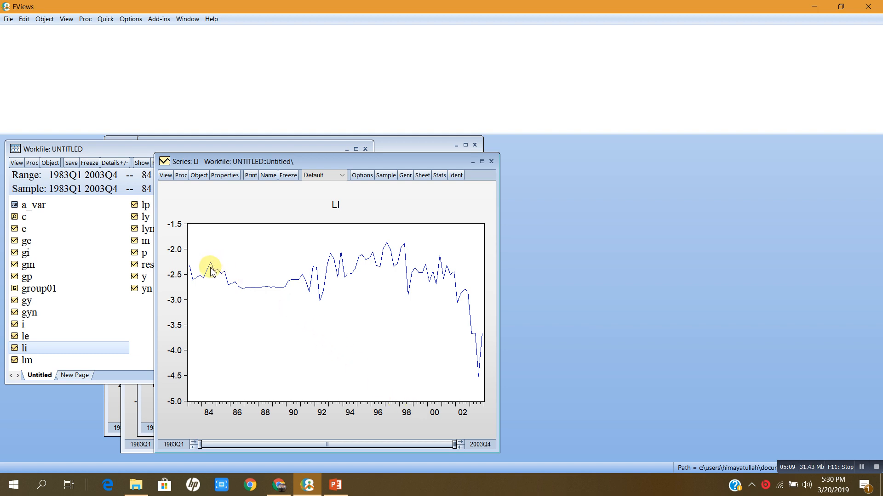
{"action": "mouse_move", "coordinate": [229, 278]}
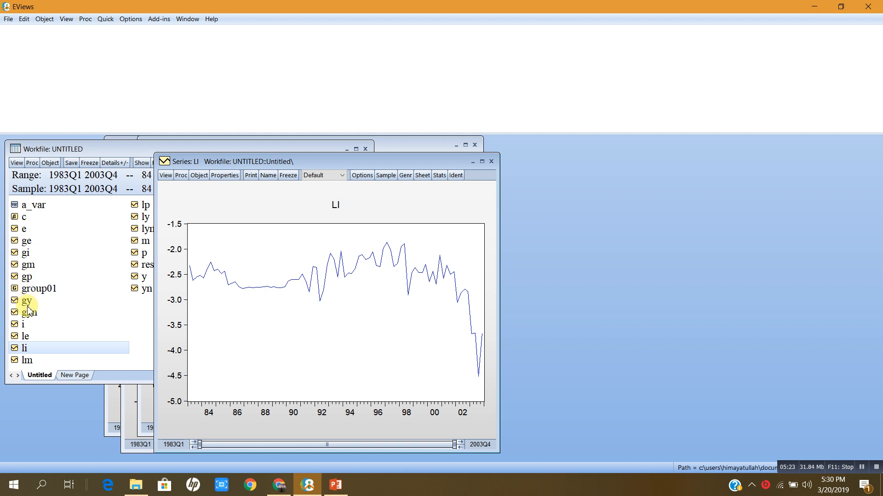
Step: Open the le series, plot it as a Line & Symbol graph of raw data, and close its window after viewing
{"action": "left_click", "coordinate": [27, 341]}
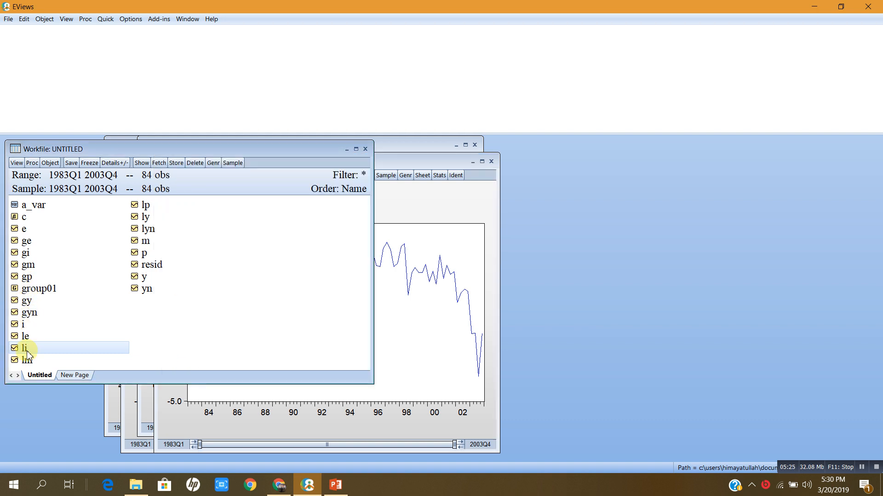
{"action": "double_click", "coordinate": [27, 340]}
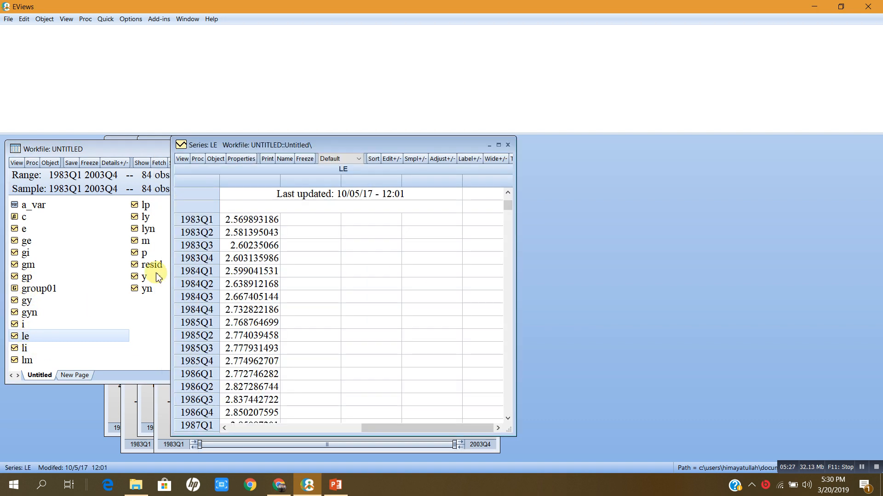
{"action": "left_click", "coordinate": [183, 159]}
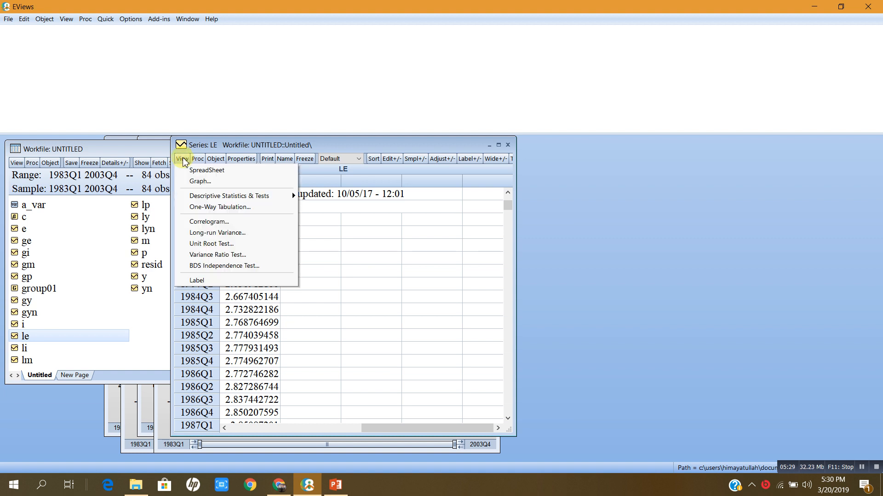
{"action": "left_click", "coordinate": [200, 182]}
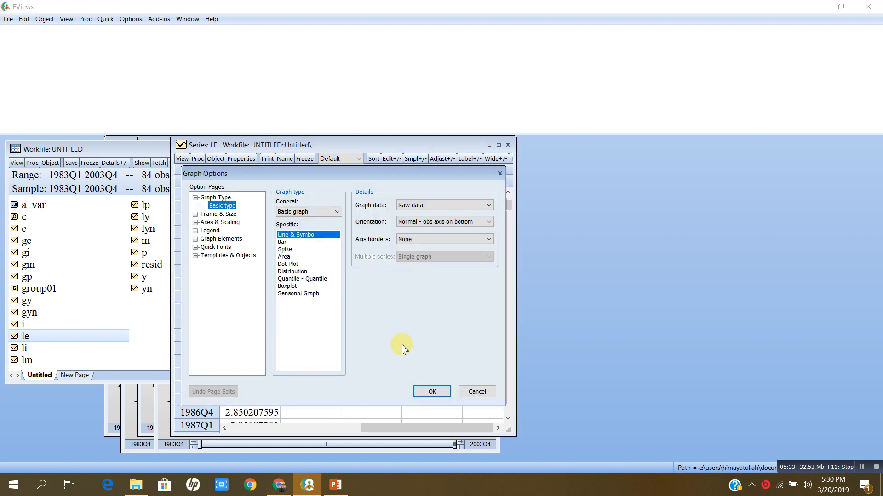
{"action": "left_click", "coordinate": [428, 392]}
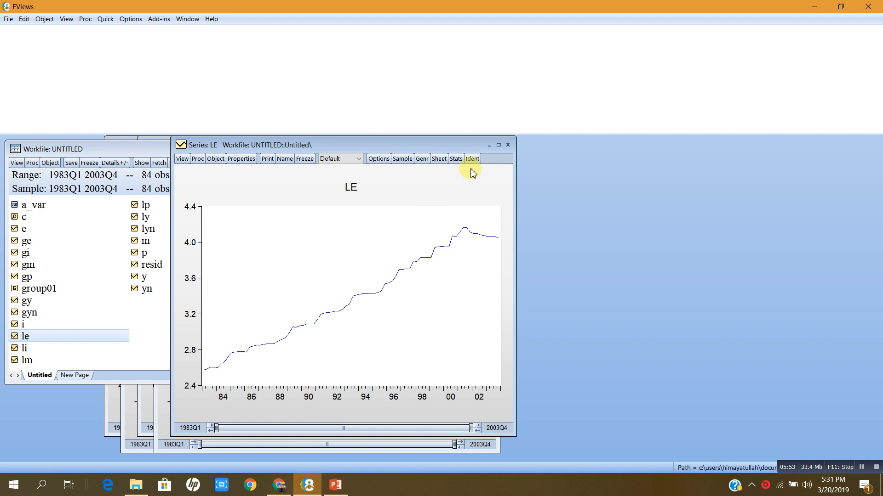
{"action": "left_click", "coordinate": [508, 145]}
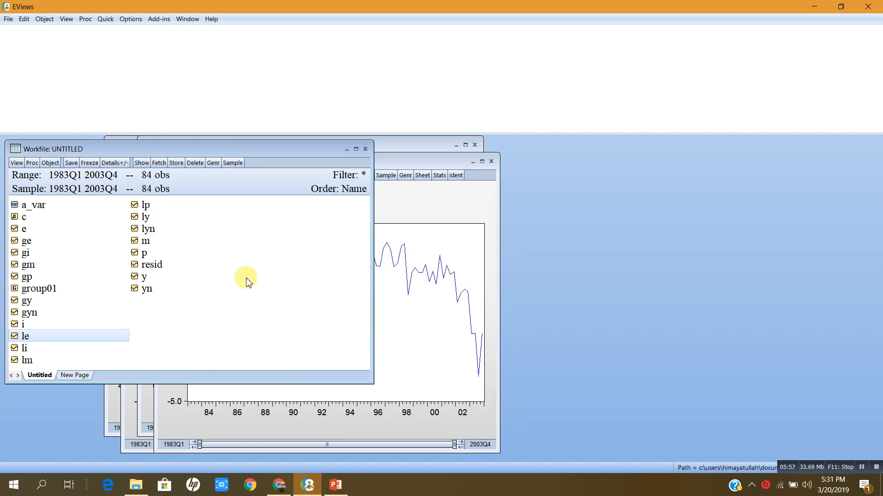
Step: Run an Augmented Dickey-Fuller unit root test on ly in level with trend and intercept, and move the result window clear of the workfile
{"action": "double_click", "coordinate": [145, 218]}
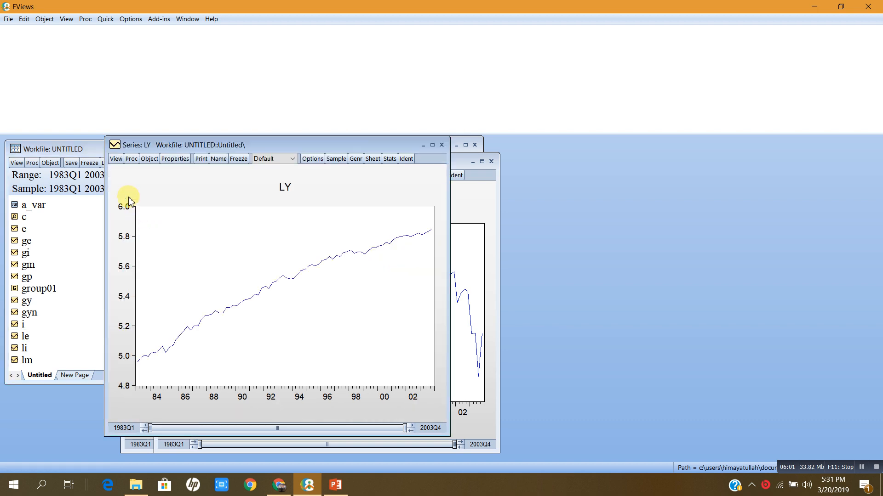
{"action": "left_click", "coordinate": [116, 159]}
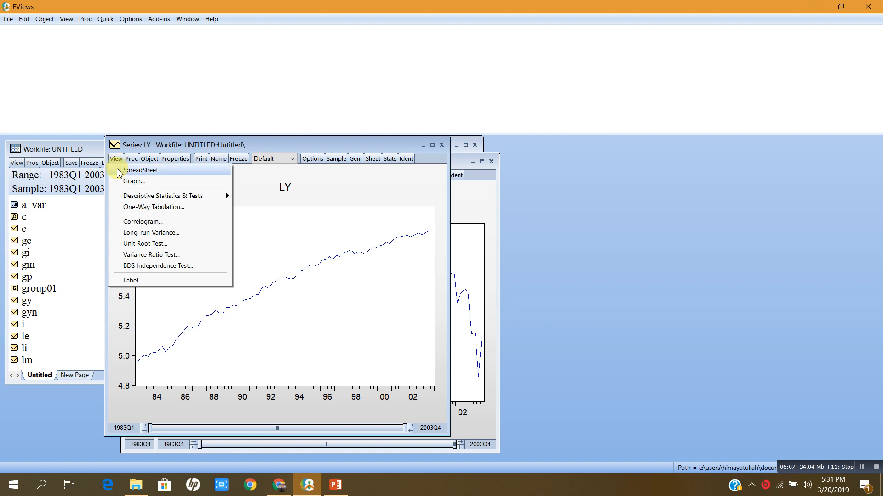
{"action": "left_click", "coordinate": [140, 245]}
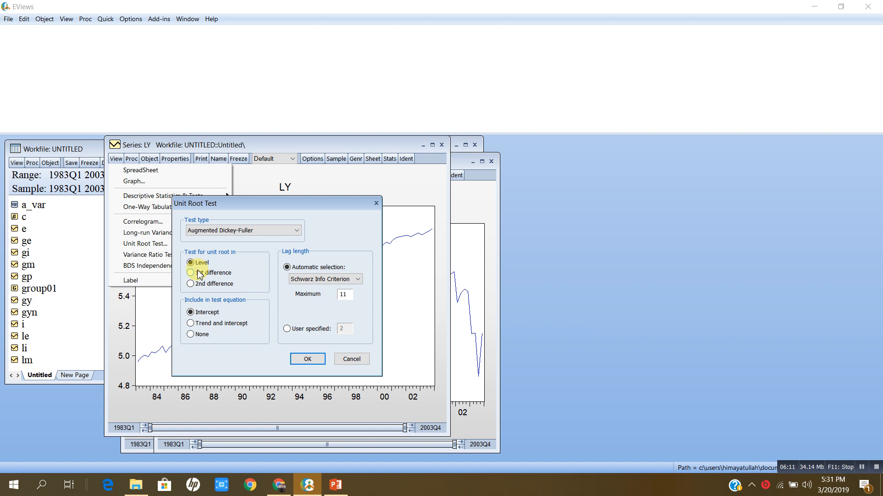
{"action": "left_click", "coordinate": [191, 323]}
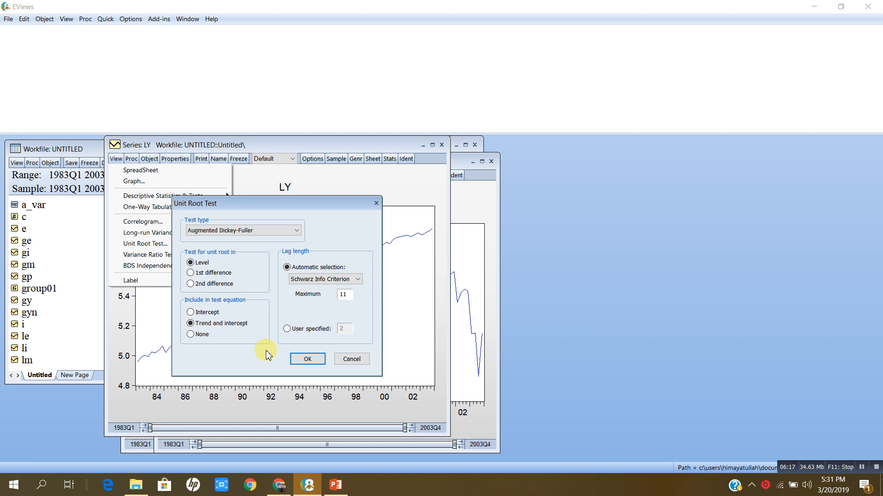
{"action": "left_click", "coordinate": [306, 359]}
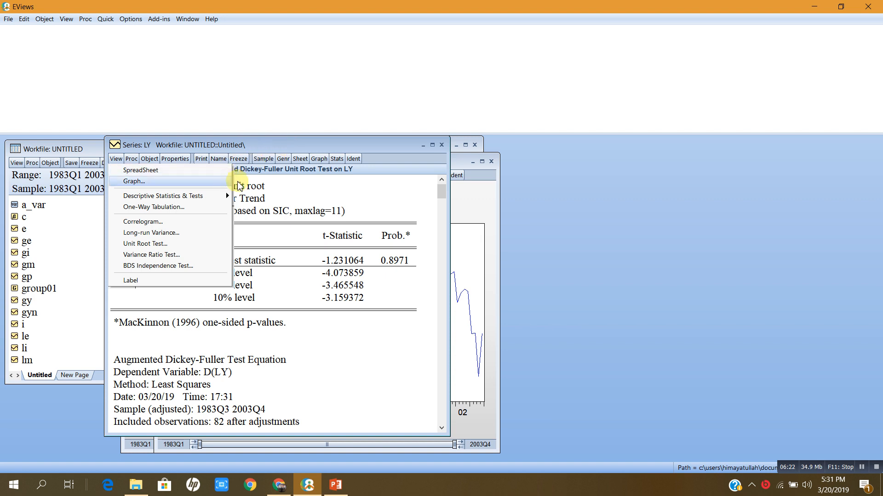
{"action": "left_click_drag", "start_coordinate": [300, 148], "coordinate": [382, 100]}
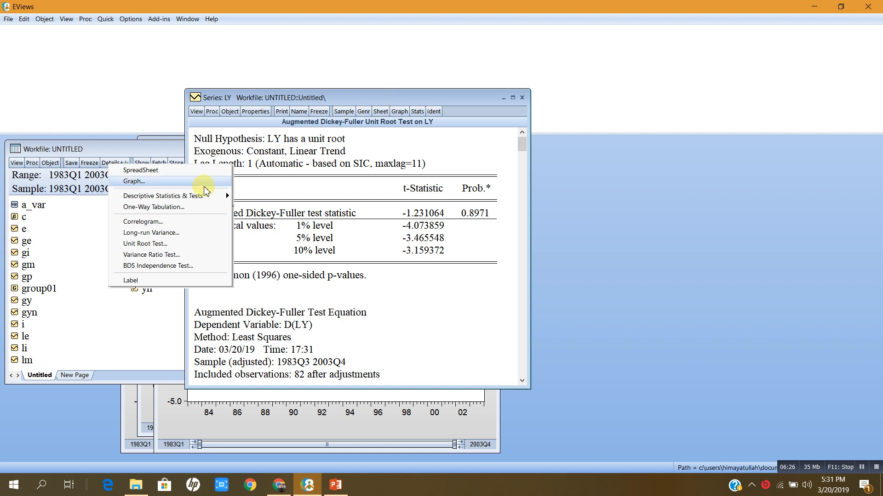
{"action": "mouse_move", "coordinate": [230, 193]}
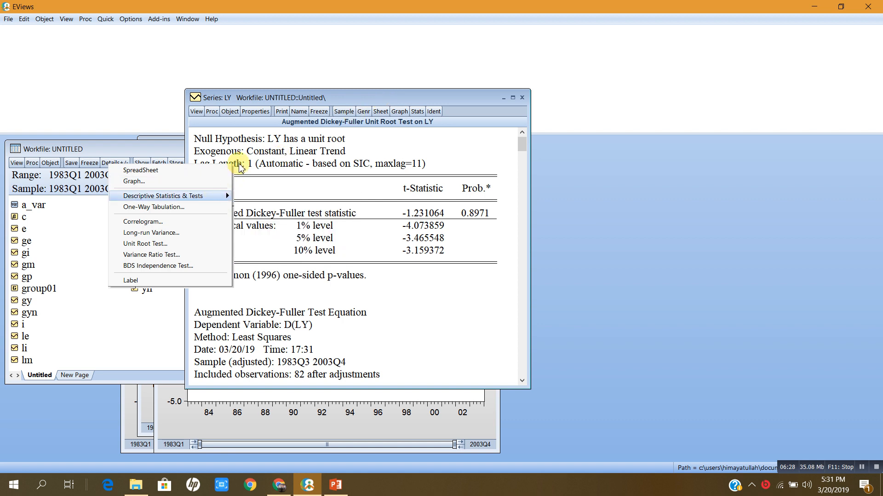
{"action": "left_click", "coordinate": [289, 183]}
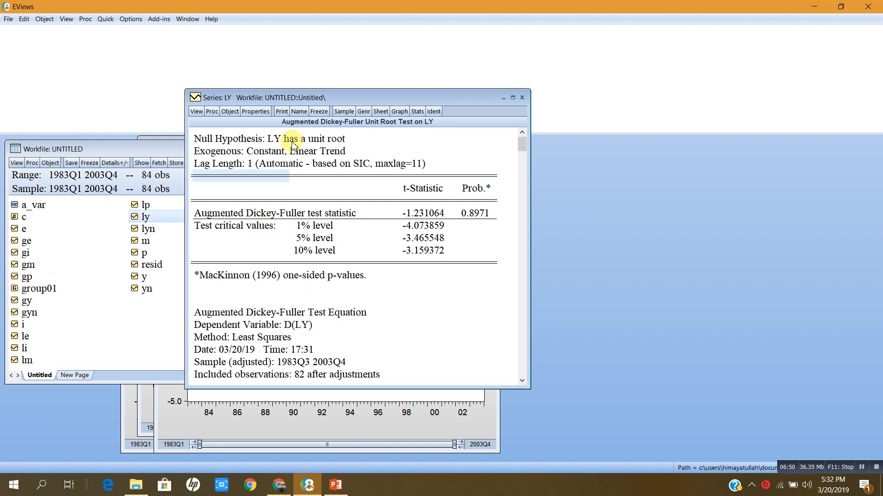
Step: Rerun the Augmented Dickey-Fuller unit root test on ly in 1st difference with trend and intercept
{"action": "left_click", "coordinate": [197, 113]}
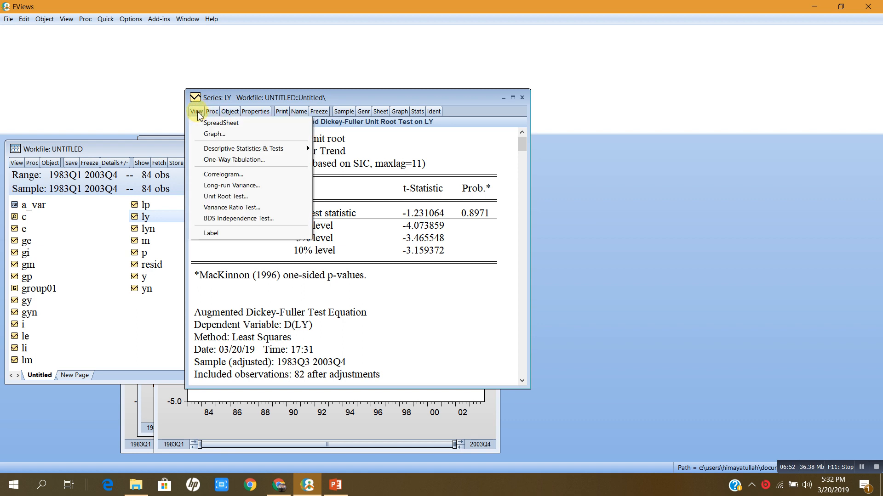
{"action": "left_click", "coordinate": [229, 197]}
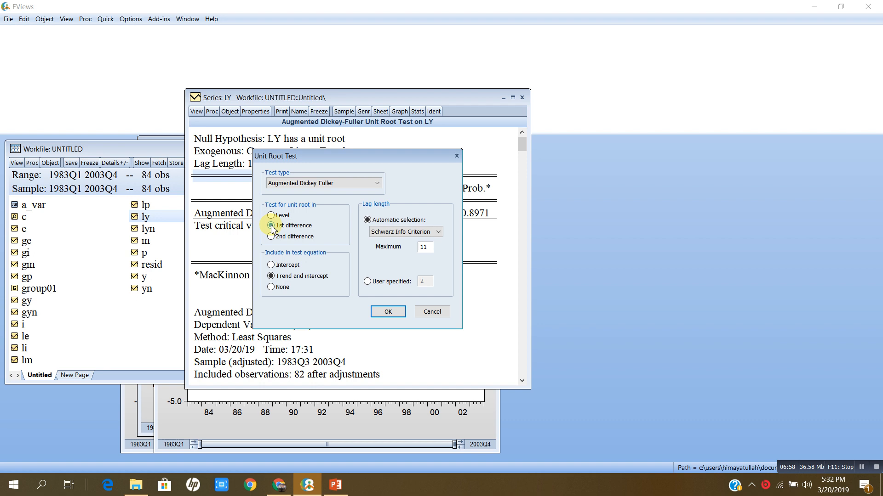
{"action": "left_click", "coordinate": [387, 312]}
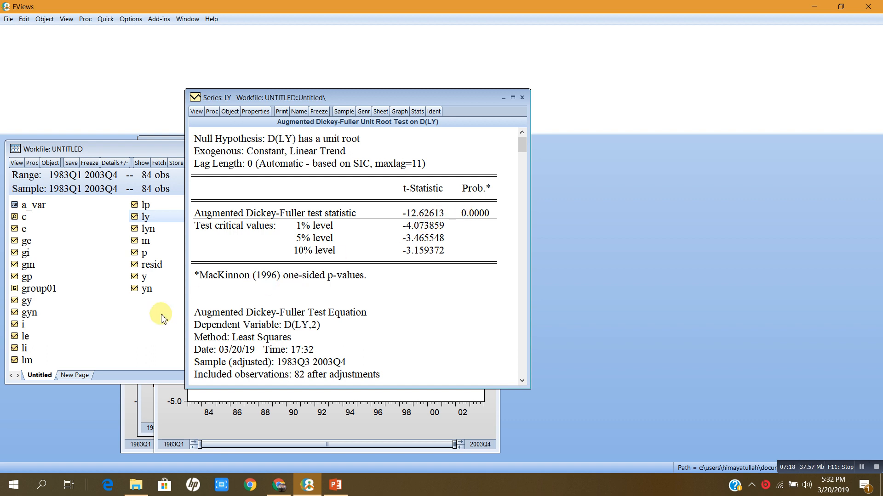
Step: Open the lp series and run an Augmented Dickey-Fuller unit root test in 1st difference with trend and intercept
{"action": "double_click", "coordinate": [145, 205]}
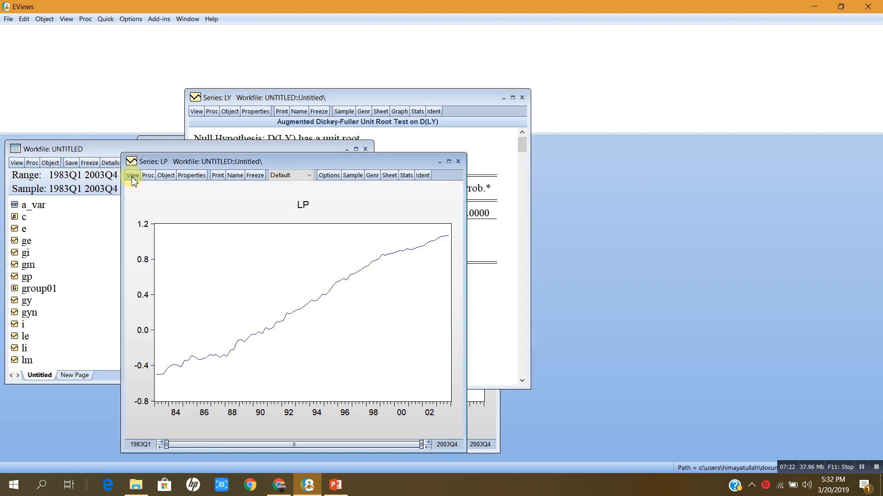
{"action": "left_click", "coordinate": [133, 177]}
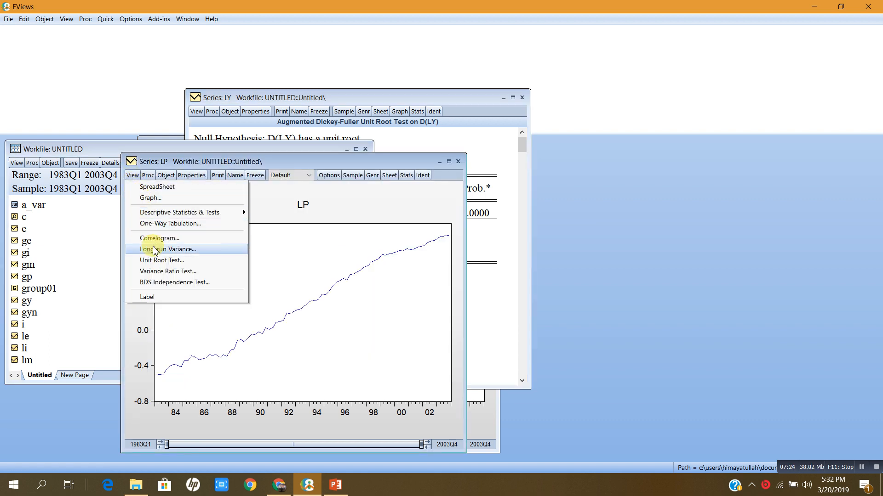
{"action": "left_click", "coordinate": [161, 260]}
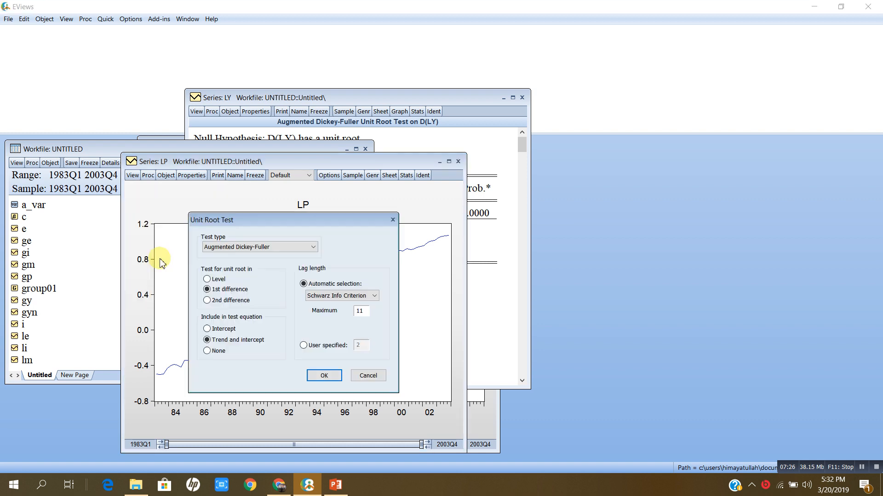
{"action": "left_click", "coordinate": [208, 289]}
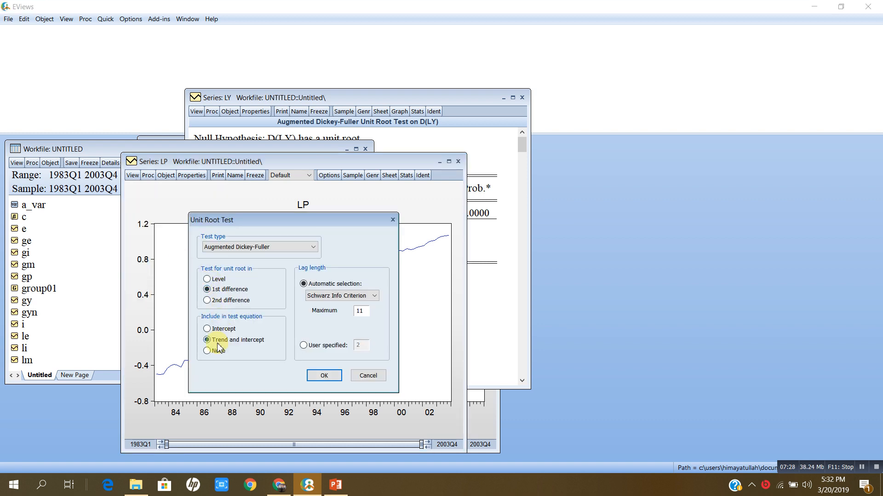
{"action": "left_click", "coordinate": [317, 376]}
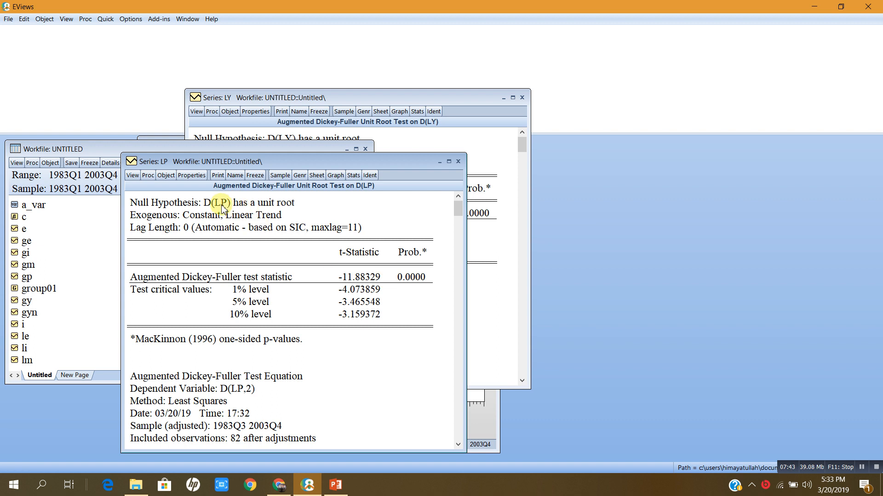
Step: Open the lm series and run an Augmented Dickey-Fuller unit root test in level with trend and intercept
{"action": "left_click", "coordinate": [26, 364]}
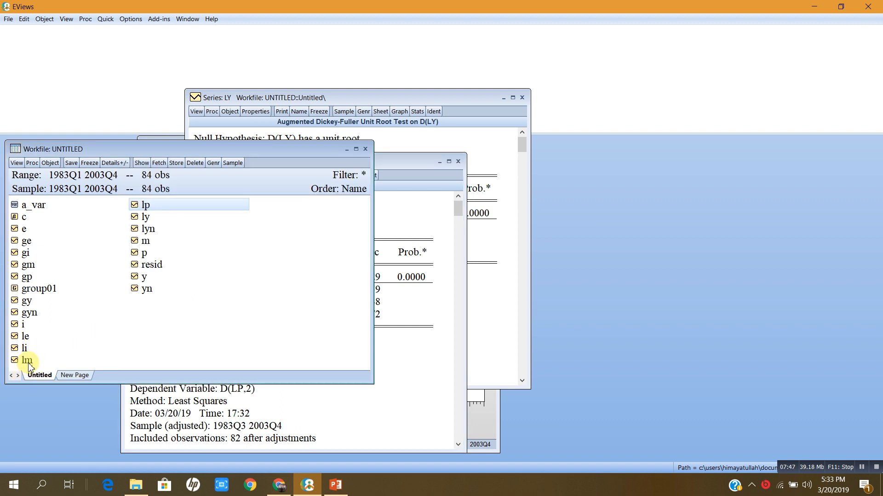
{"action": "double_click", "coordinate": [27, 361]}
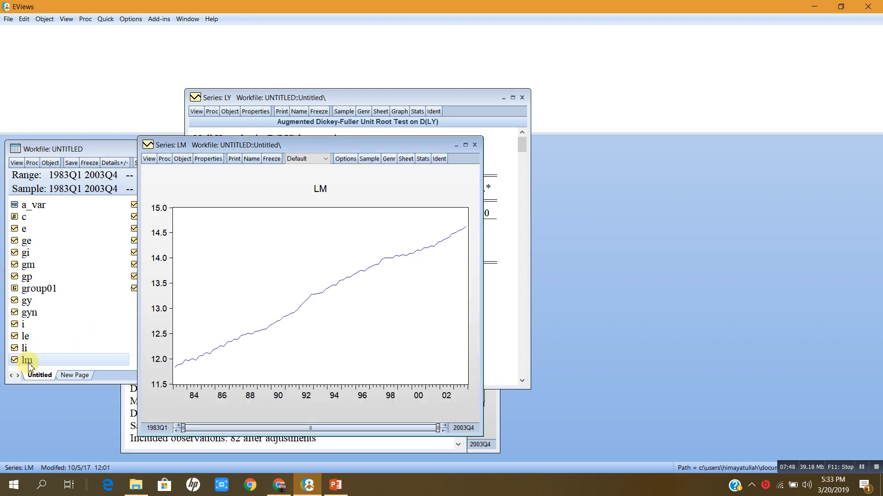
{"action": "left_click", "coordinate": [147, 159]}
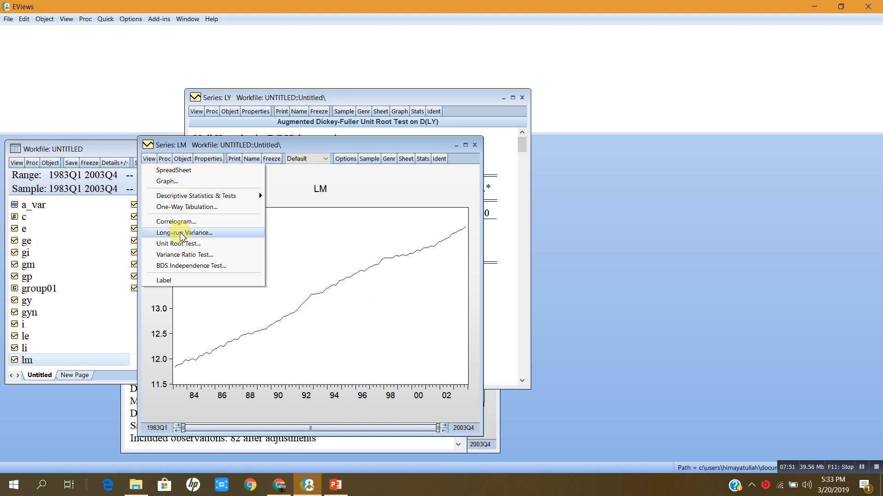
{"action": "left_click", "coordinate": [193, 244]}
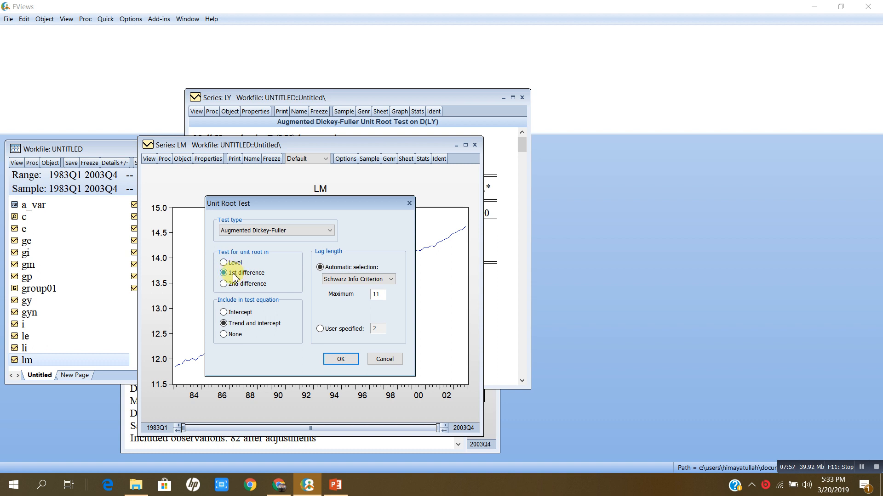
{"action": "left_click", "coordinate": [340, 359]}
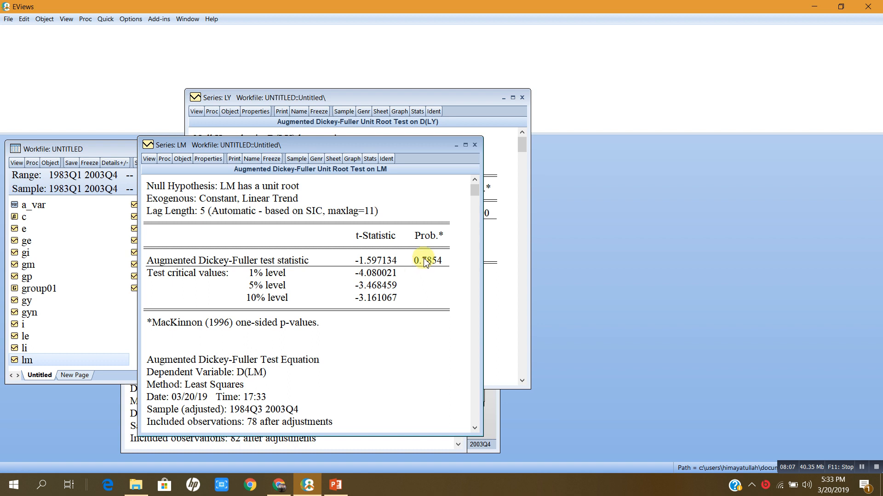
Step: Rerun the Augmented Dickey-Fuller unit root test on lm in 1st difference with trend and intercept
{"action": "left_click", "coordinate": [149, 160]}
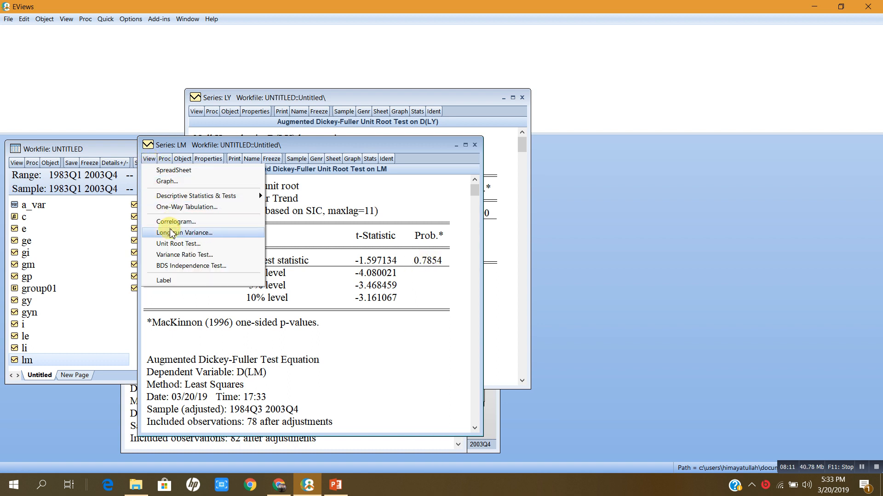
{"action": "left_click", "coordinate": [175, 245]}
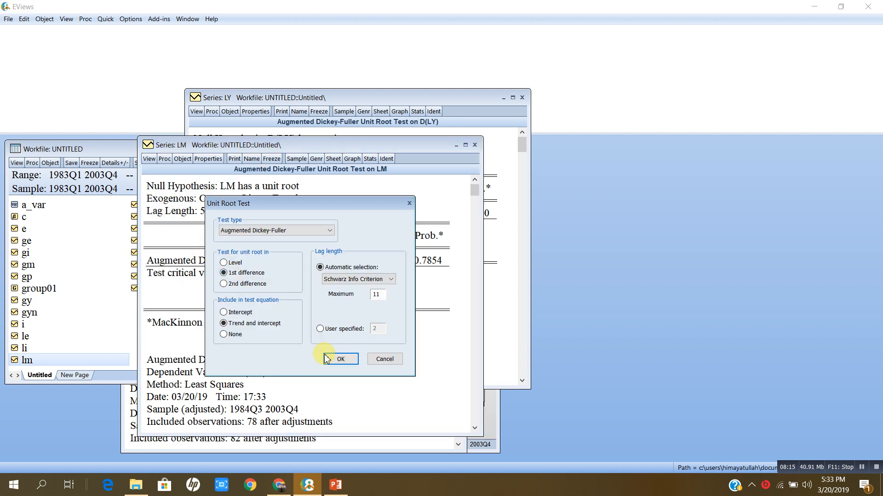
{"action": "left_click", "coordinate": [340, 359]}
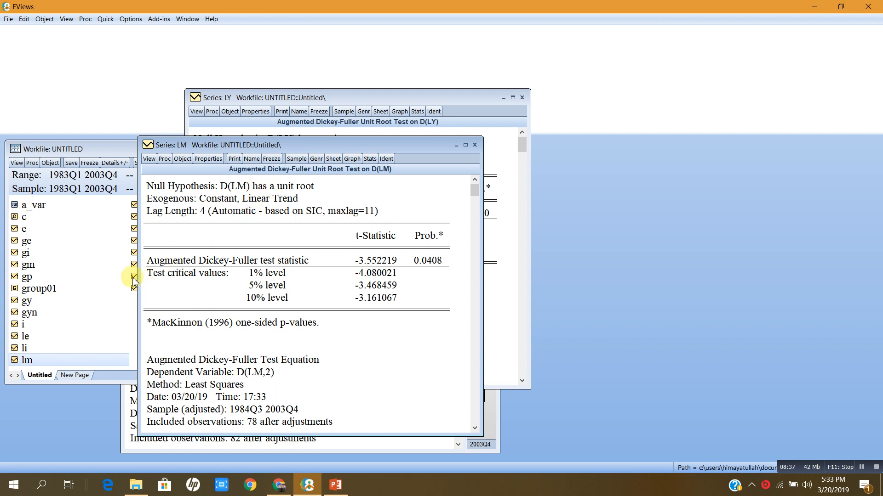
Step: Reopen the lp series and run an Augmented Dickey-Fuller unit root test in level with trend and intercept
{"action": "left_click", "coordinate": [117, 299]}
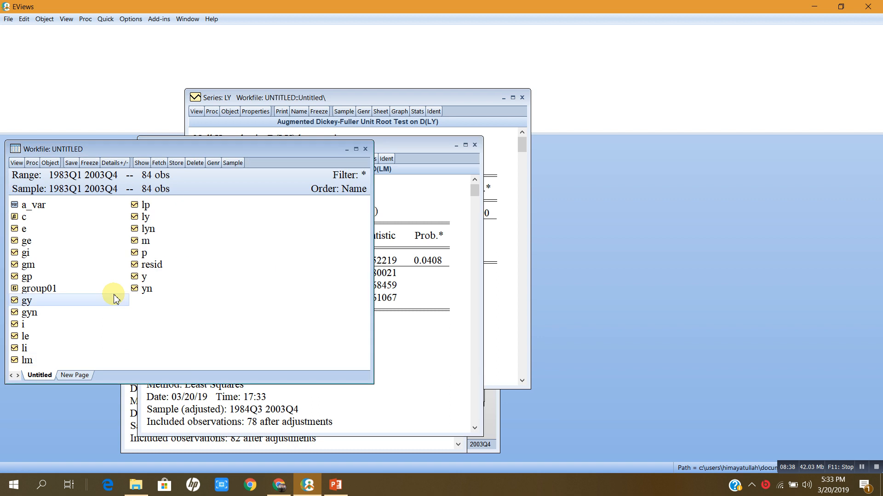
{"action": "double_click", "coordinate": [148, 207]}
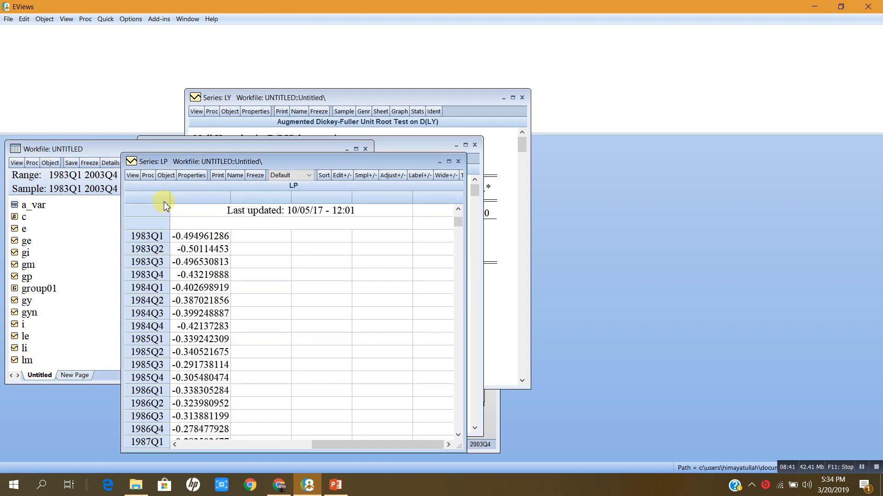
{"action": "left_click", "coordinate": [132, 177]}
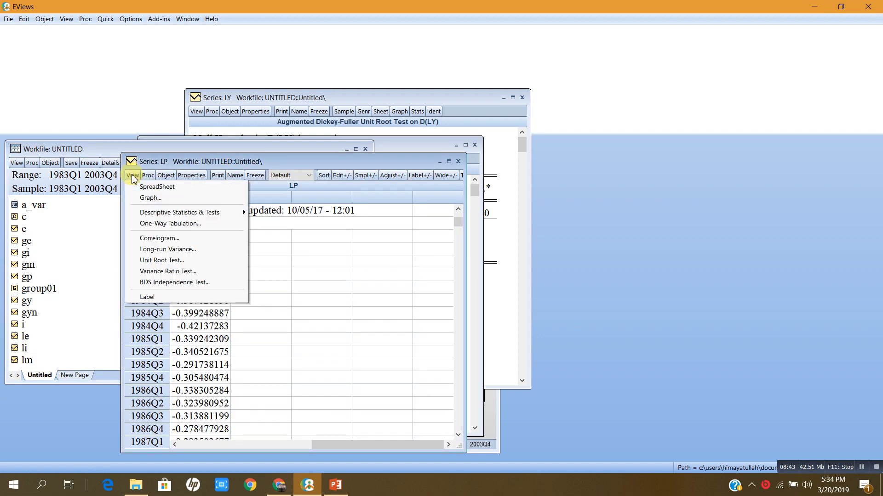
{"action": "left_click", "coordinate": [159, 263]}
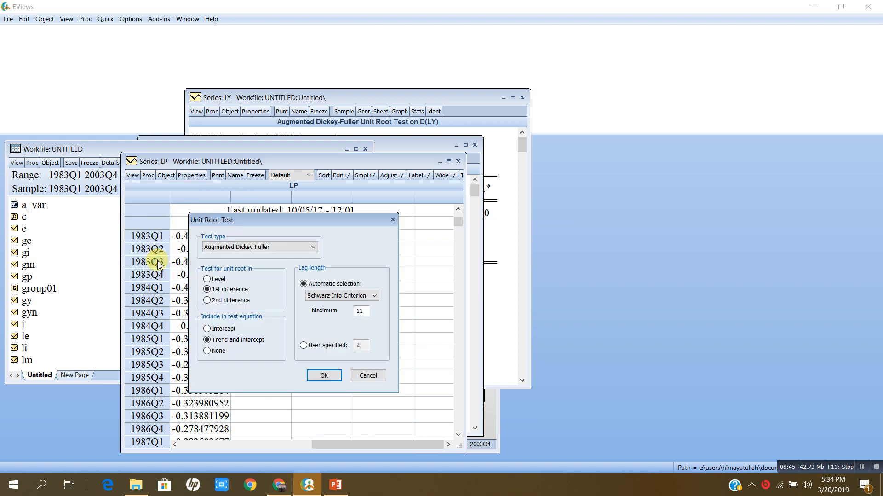
{"action": "left_click", "coordinate": [207, 279]}
{"action": "left_click", "coordinate": [320, 376]}
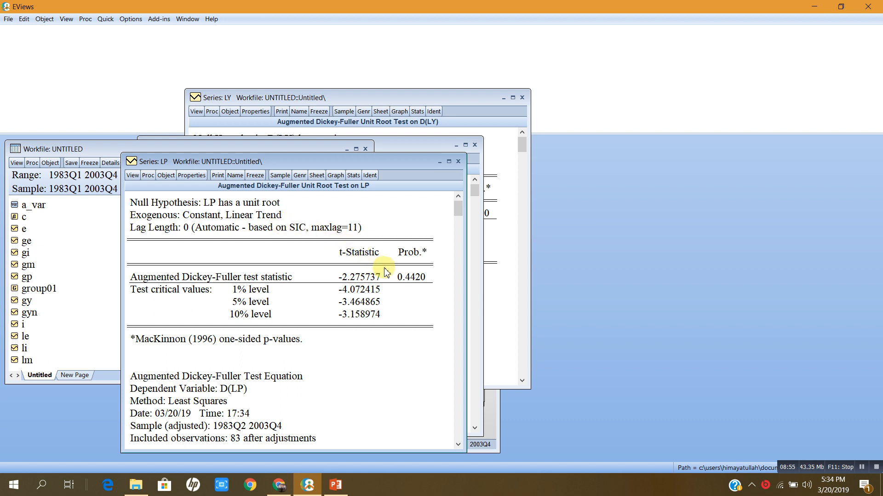
Step: Rerun the Augmented Dickey-Fuller unit root test on lp in 1st difference with trend and intercept
{"action": "left_click", "coordinate": [132, 176]}
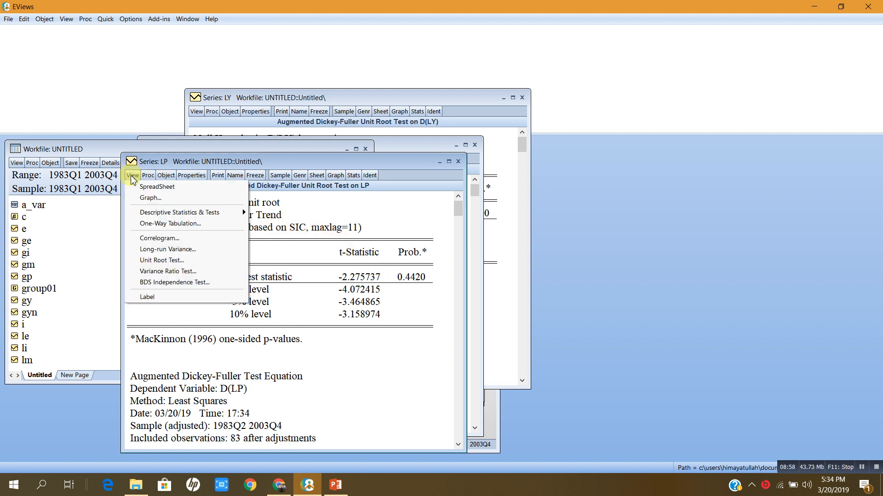
{"action": "left_click", "coordinate": [160, 261]}
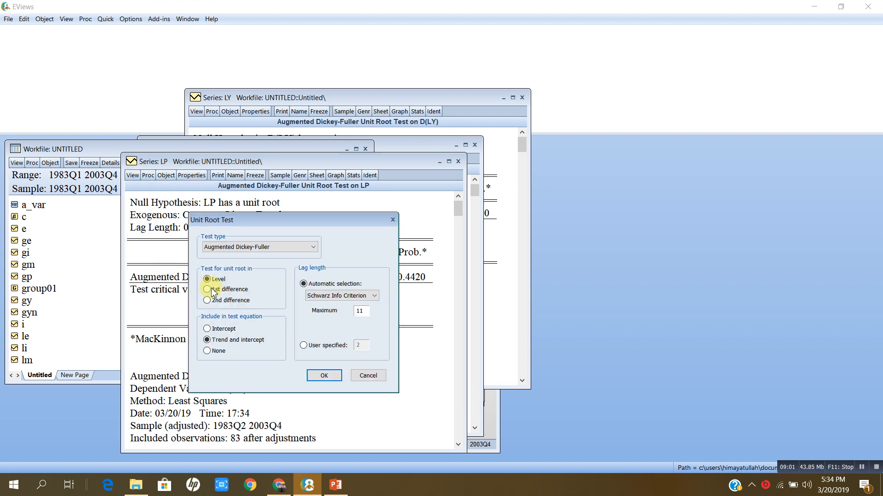
{"action": "left_click", "coordinate": [324, 375]}
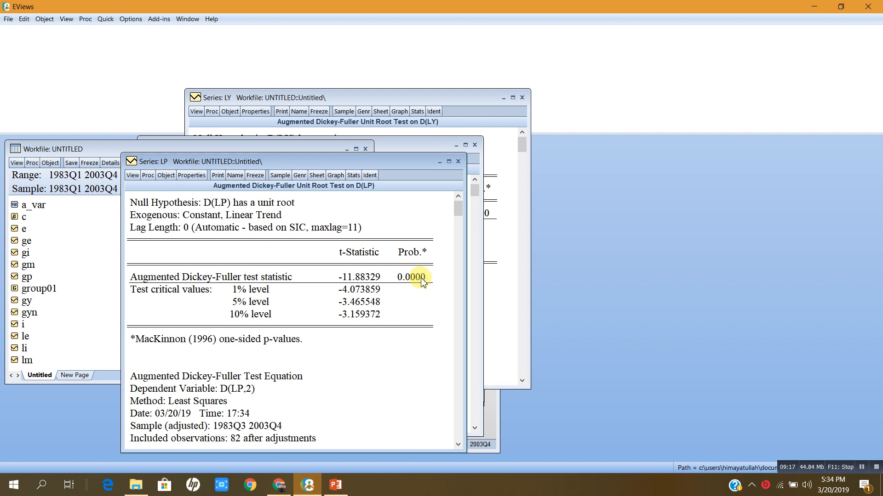
Step: Open the li series and run an Augmented Dickey-Fuller unit root test in level with trend and intercept
{"action": "double_click", "coordinate": [24, 349]}
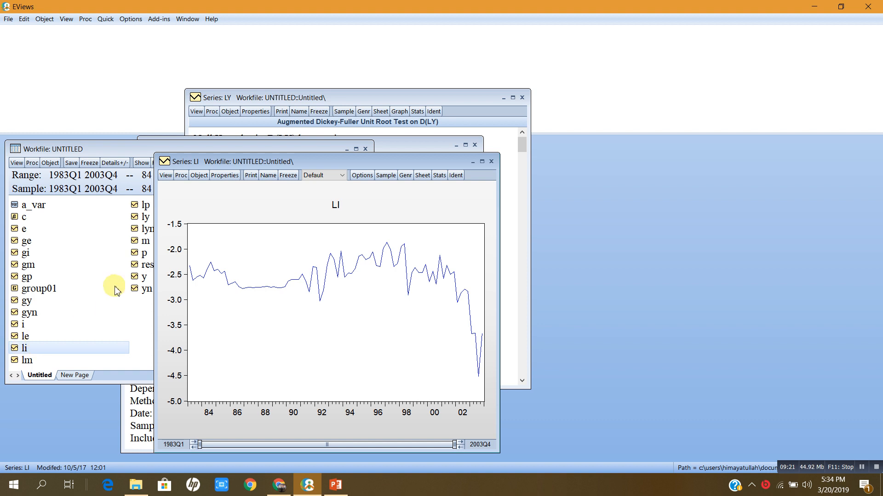
{"action": "left_click", "coordinate": [166, 176]}
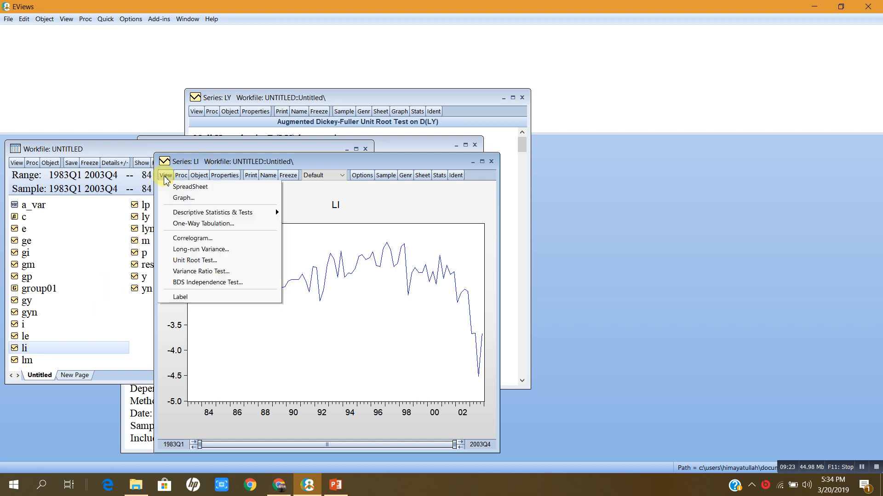
{"action": "left_click", "coordinate": [192, 262]}
{"action": "left_click", "coordinate": [242, 281]}
{"action": "left_click", "coordinate": [358, 375]}
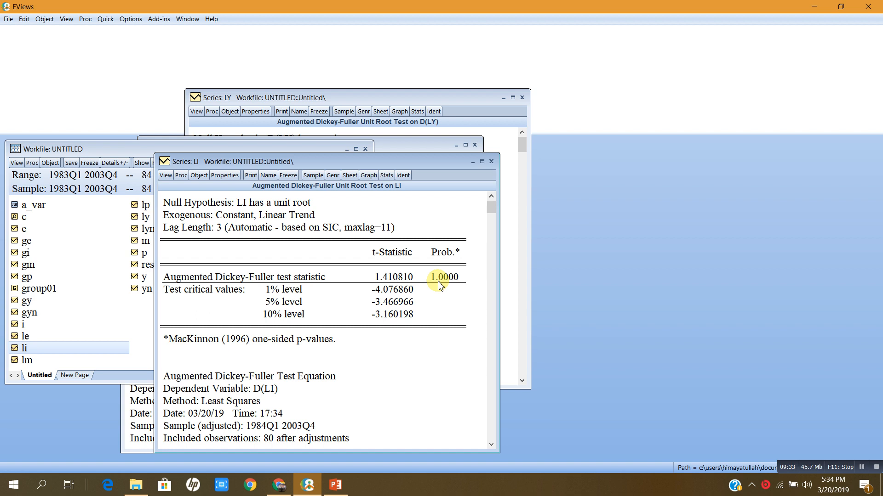
Step: Rerun the Augmented Dickey-Fuller unit root test on li in 1st difference with trend and intercept
{"action": "left_click", "coordinate": [166, 177]}
{"action": "left_click", "coordinate": [189, 260]}
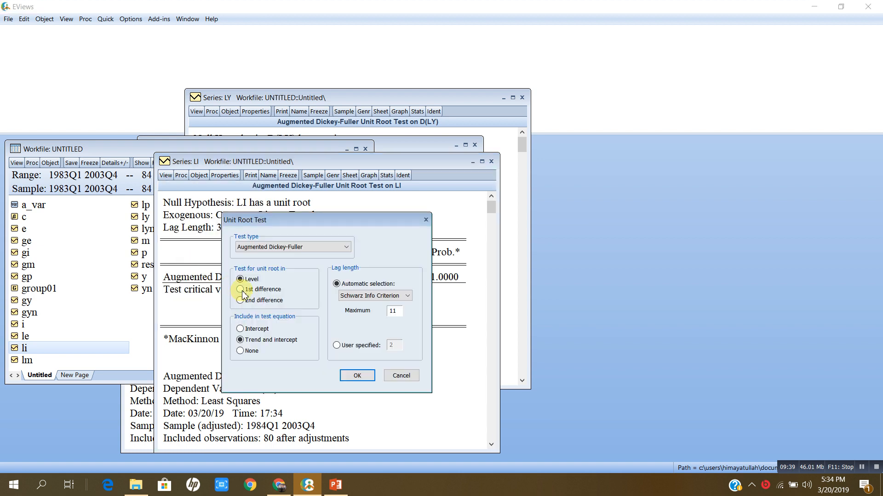
{"action": "left_click", "coordinate": [242, 291]}
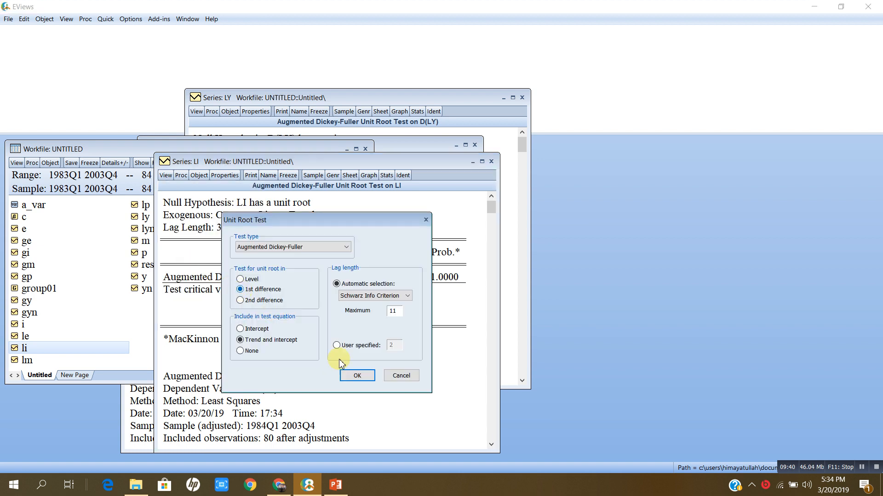
{"action": "left_click", "coordinate": [357, 376]}
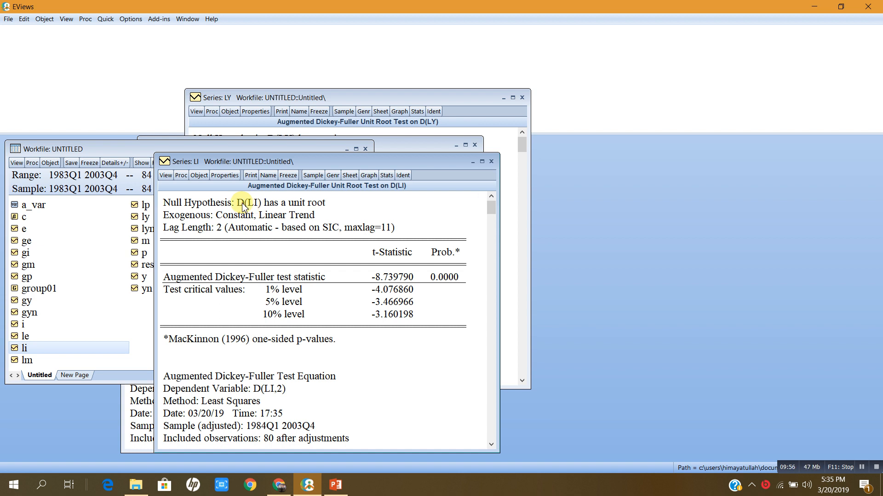
Step: Open the le series and run an Augmented Dickey-Fuller unit root test in level with trend and intercept
{"action": "double_click", "coordinate": [26, 336]}
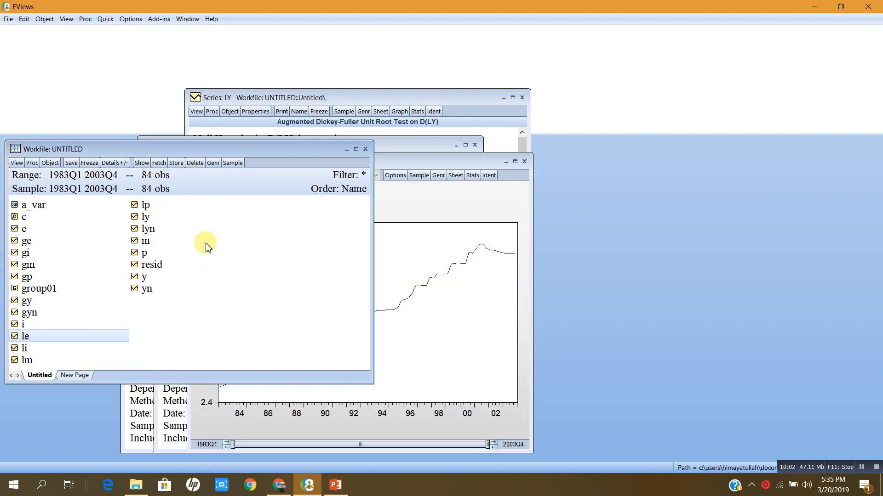
{"action": "double_click", "coordinate": [53, 339]}
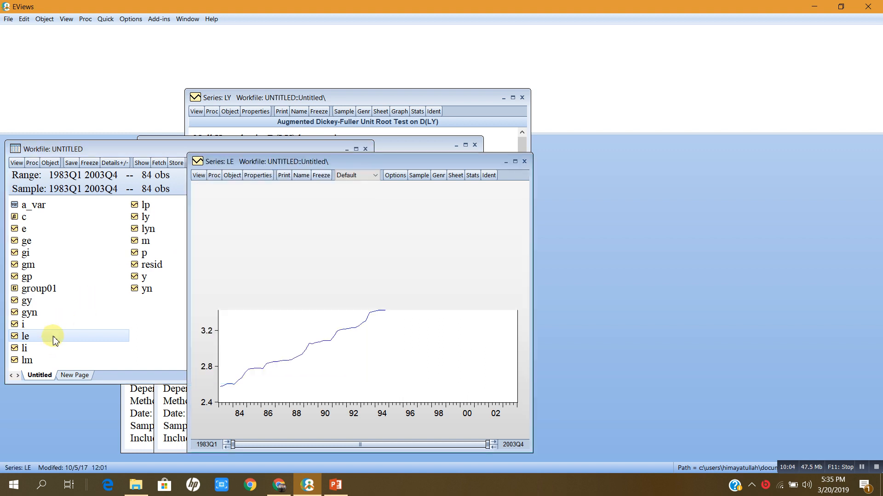
{"action": "left_click", "coordinate": [199, 175]}
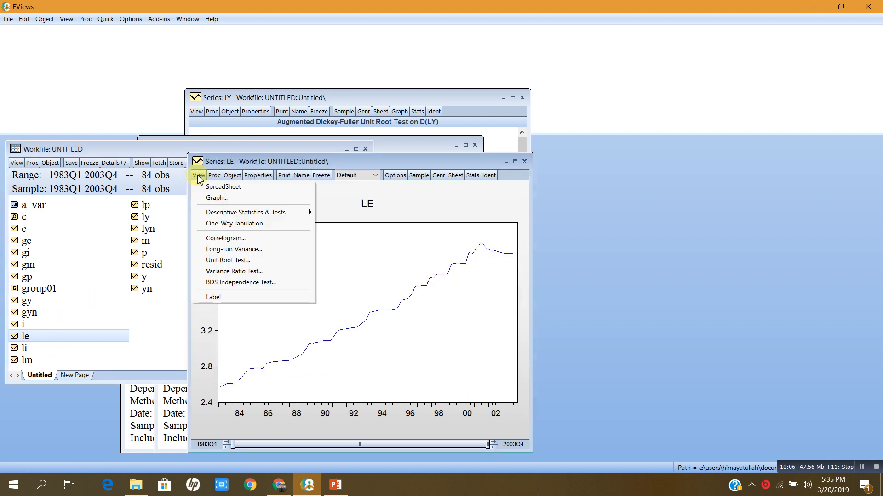
{"action": "left_click", "coordinate": [221, 261]}
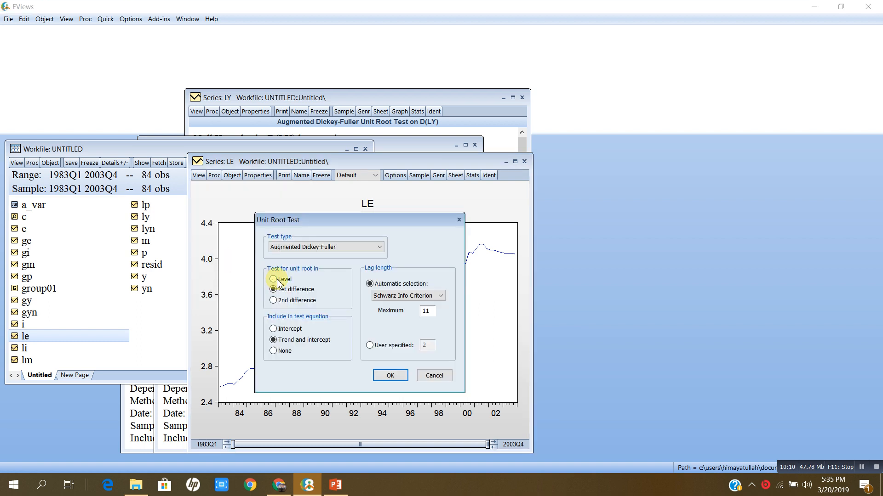
{"action": "left_click", "coordinate": [390, 375]}
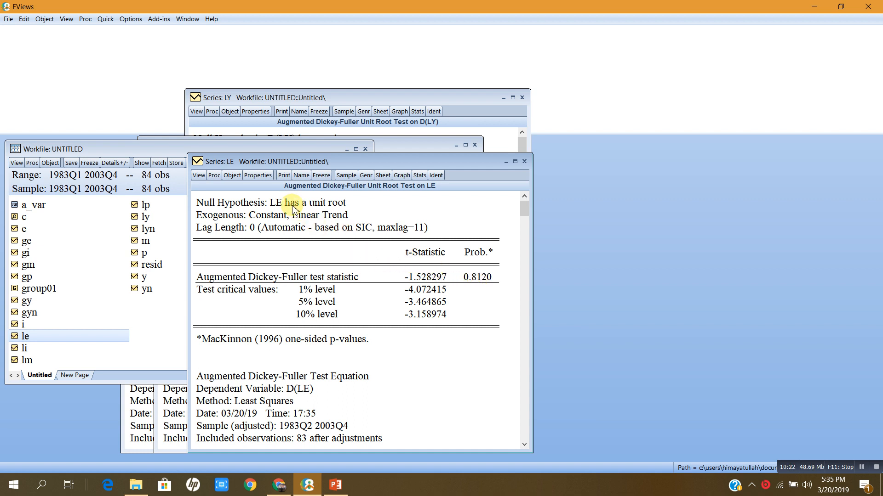
Step: Rerun the Augmented Dickey-Fuller unit root test on le in 1st difference with trend and intercept
{"action": "left_click", "coordinate": [198, 177]}
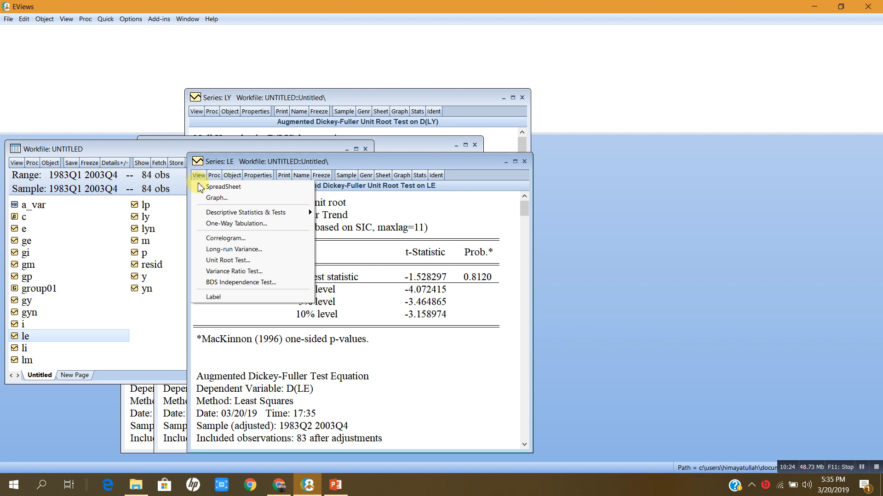
{"action": "left_click", "coordinate": [225, 260]}
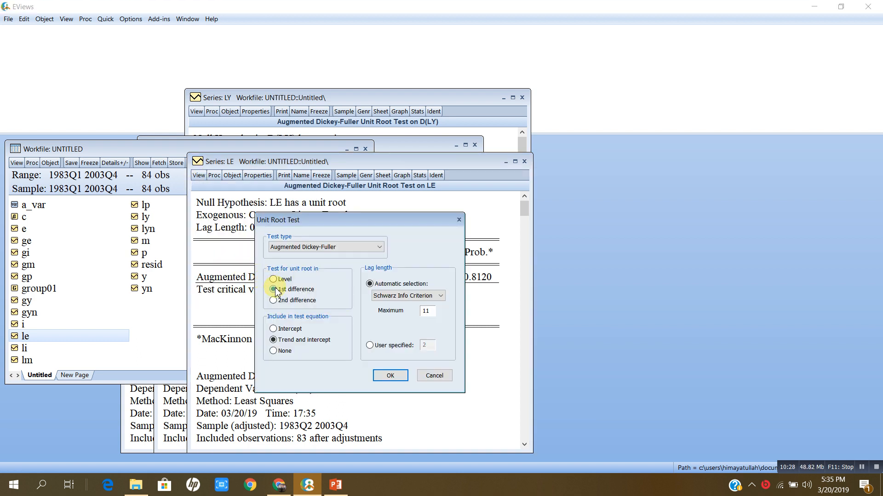
{"action": "left_click", "coordinate": [389, 376]}
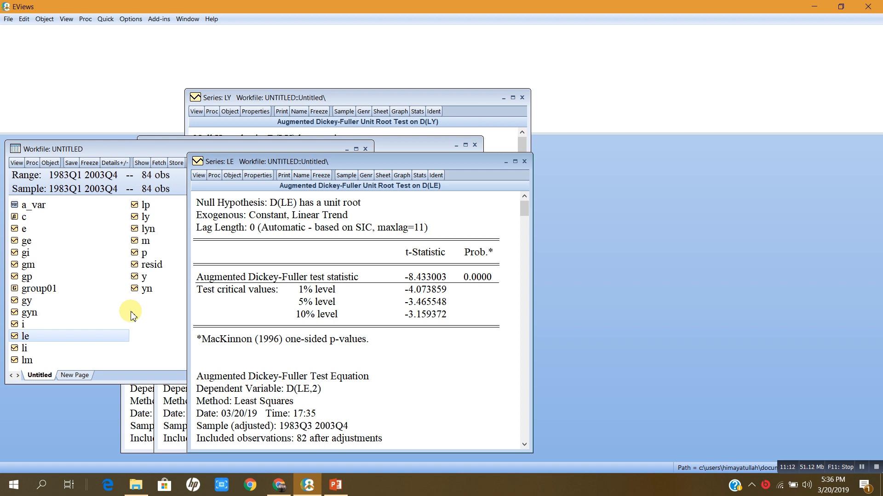
Step: Minimize the LE series window, select the series ly, lp, lm, li and le in the workfile, and open them together as a group
{"action": "left_click", "coordinate": [506, 162]}
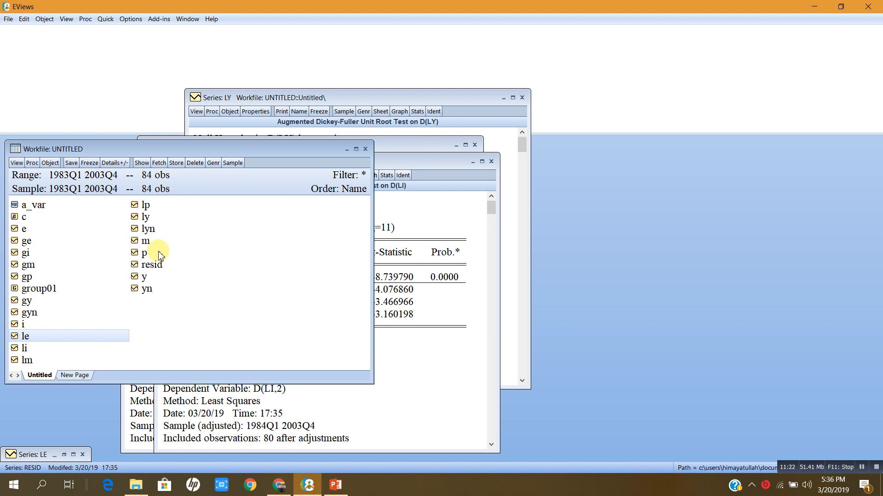
{"action": "left_click", "coordinate": [146, 218]}
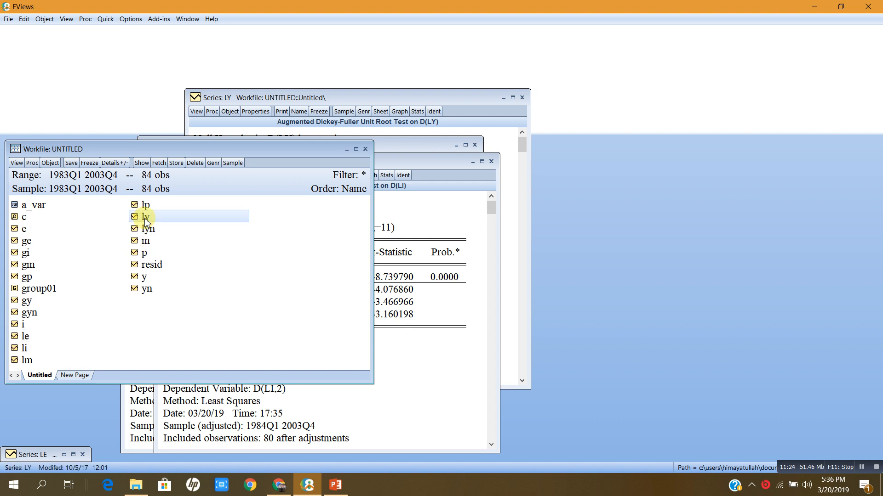
{"action": "left_click", "coordinate": [146, 205], "text": "ctrl"}
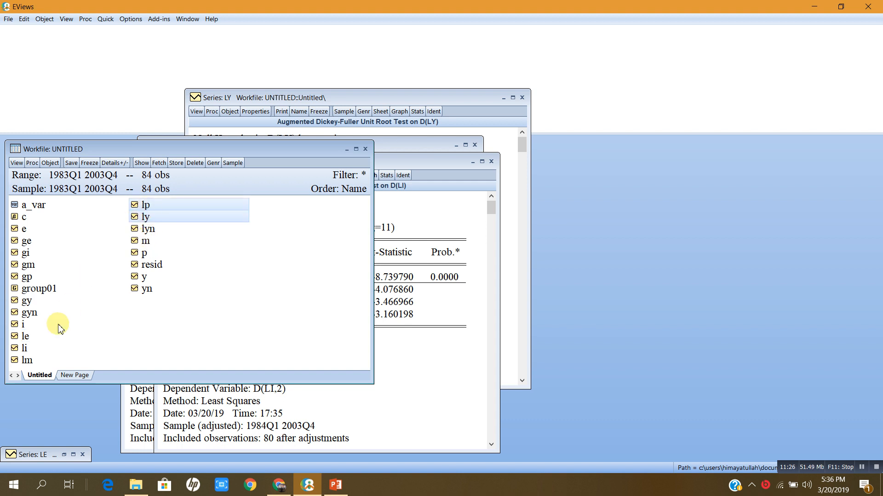
{"action": "left_click", "coordinate": [27, 361], "text": "ctrl"}
{"action": "left_click", "coordinate": [25, 349], "text": "ctrl"}
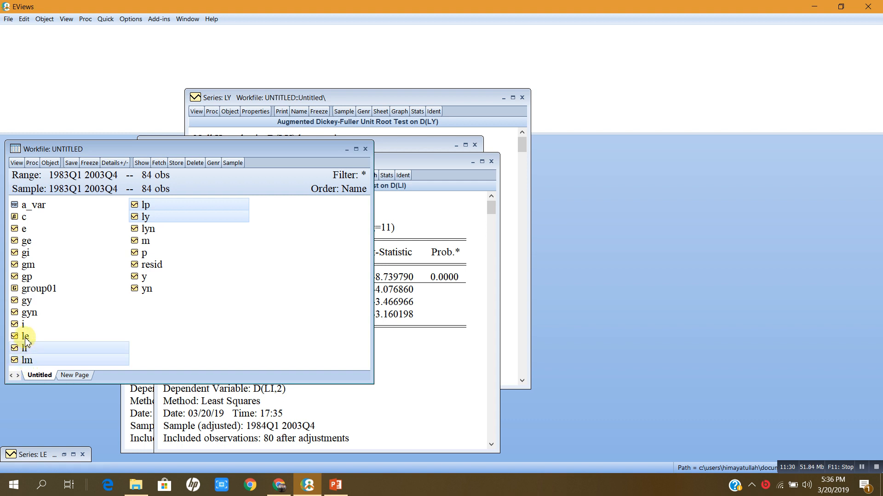
{"action": "left_click", "coordinate": [26, 340], "text": "ctrl"}
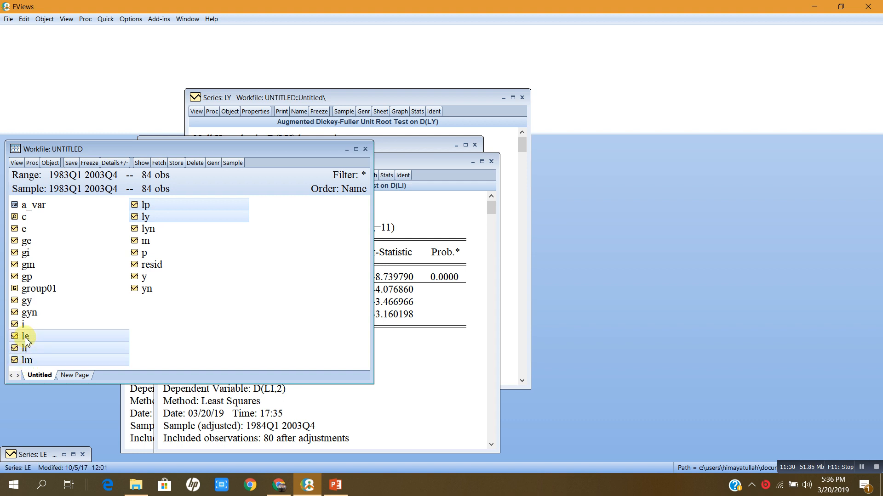
{"action": "right_click", "coordinate": [214, 209]}
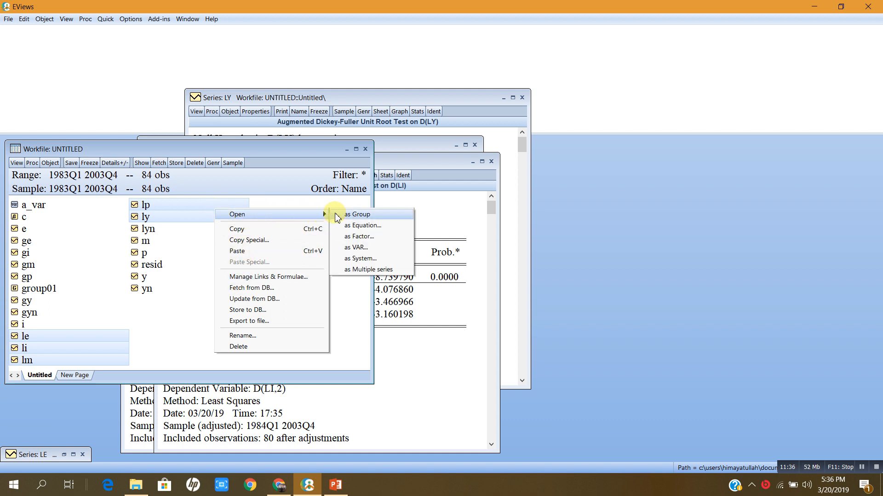
{"action": "left_click", "coordinate": [362, 214]}
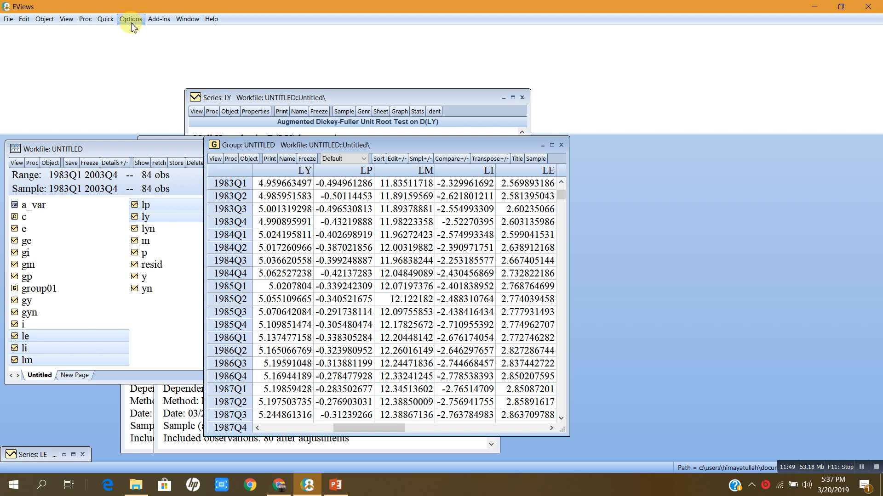
Step: Estimate an unrestricted VAR with endogenous variables ly lp lm li le and lag intervals 1 2, and maximize its output window
{"action": "left_click", "coordinate": [112, 21]}
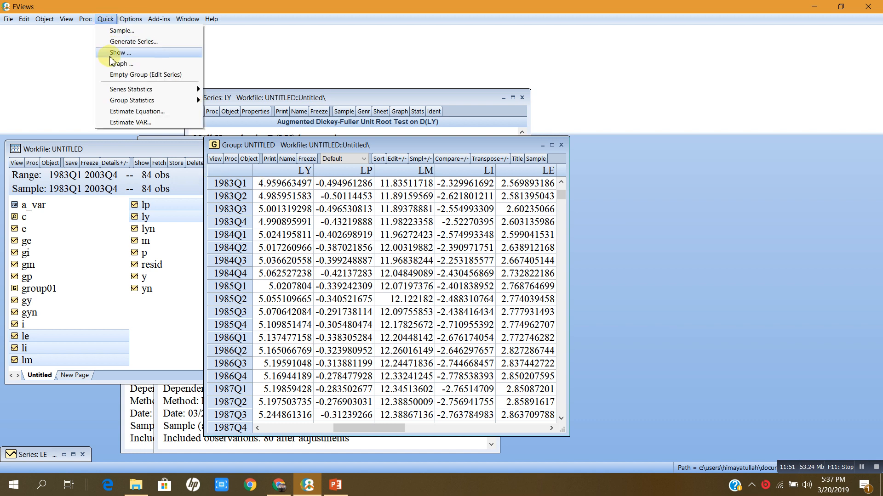
{"action": "left_click", "coordinate": [125, 122]}
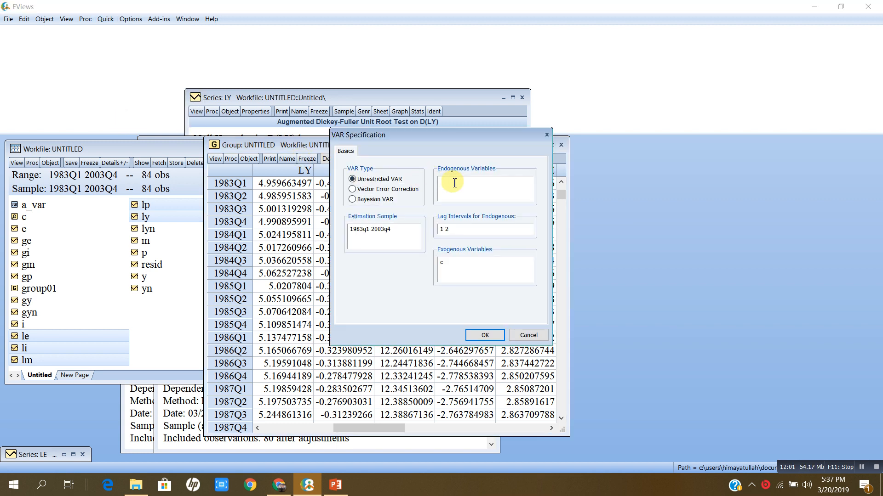
{"action": "type", "text": "ly"}
{"action": "type", "text": "lp lm li le"}
{"action": "left_click", "coordinate": [451, 229]}
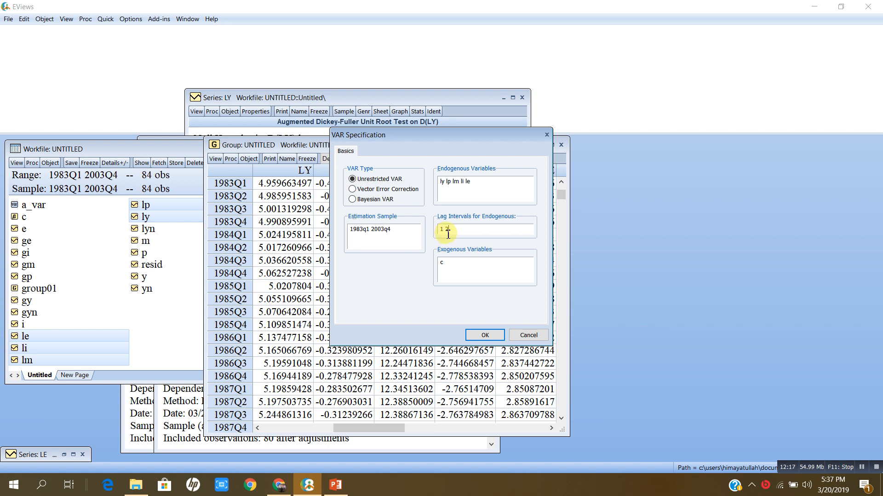
{"action": "left_click", "coordinate": [485, 335]}
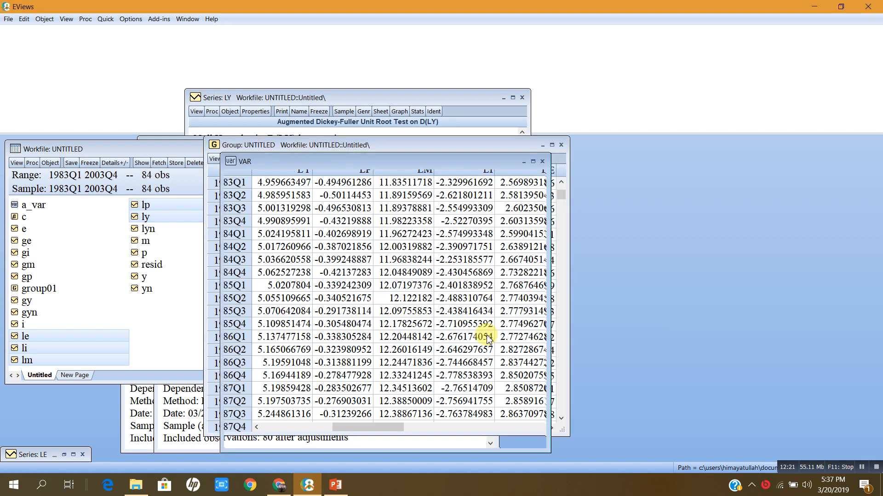
{"action": "left_click", "coordinate": [533, 162]}
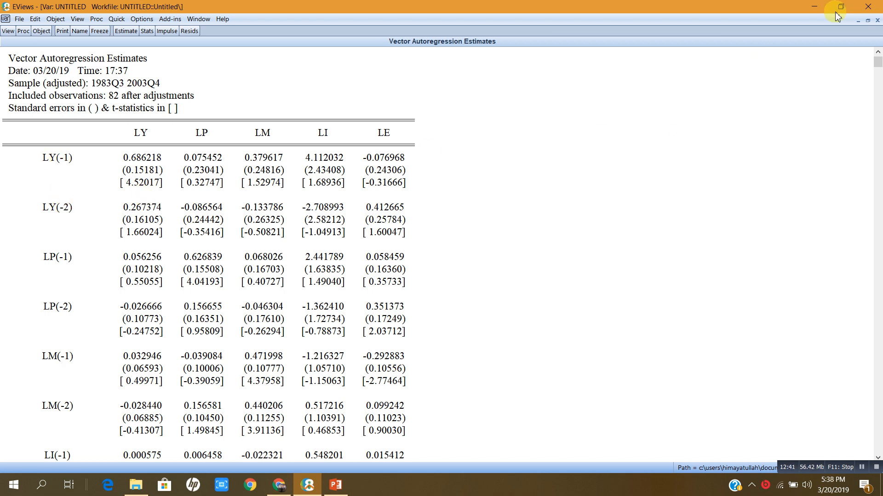
{"action": "mouse_move", "coordinate": [878, 66]}
{"action": "left_mouse_down"}
{"action": "mouse_move", "coordinate": [878, 183]}
{"action": "mouse_move", "coordinate": [868, 62]}
{"action": "left_mouse_up"}
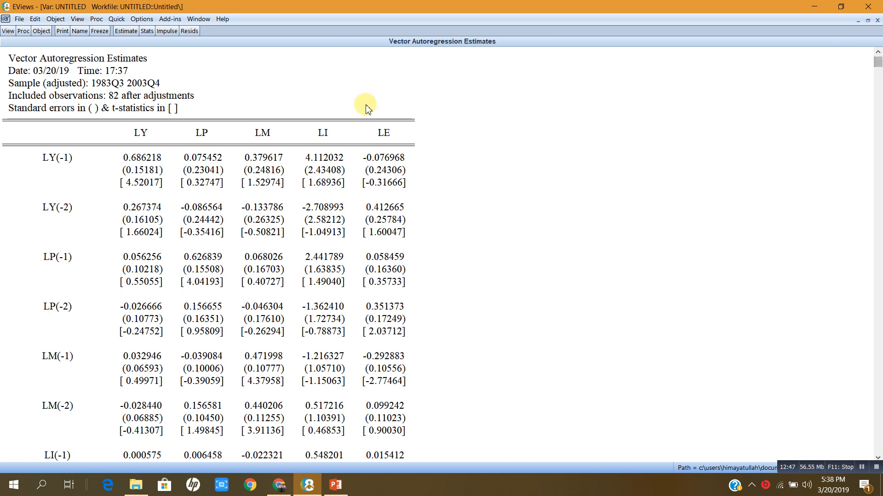
Step: Run the lag length criteria on the VAR with 8 lags included, and restore the output window to its smaller size
{"action": "left_click", "coordinate": [8, 32]}
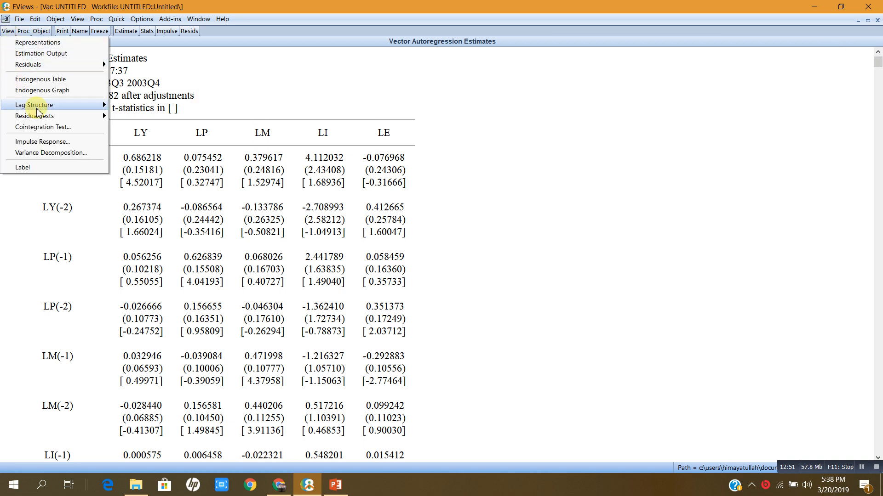
{"action": "mouse_move", "coordinate": [46, 106]}
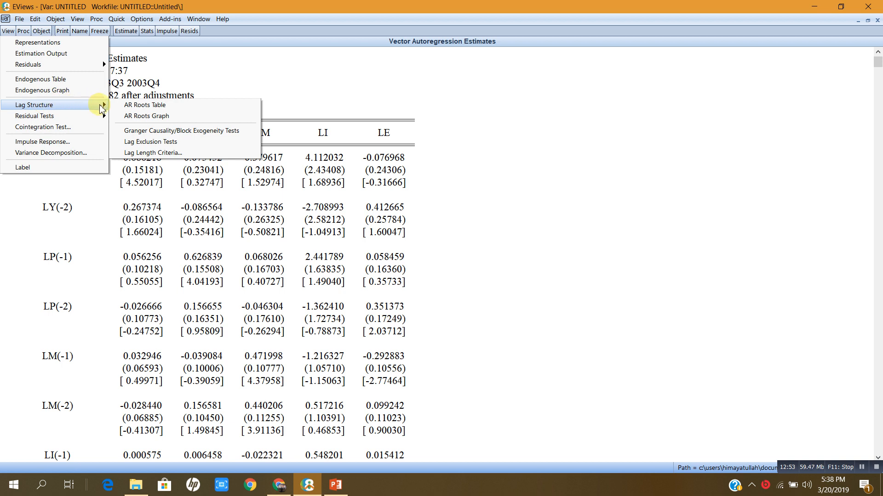
{"action": "left_click", "coordinate": [156, 153]}
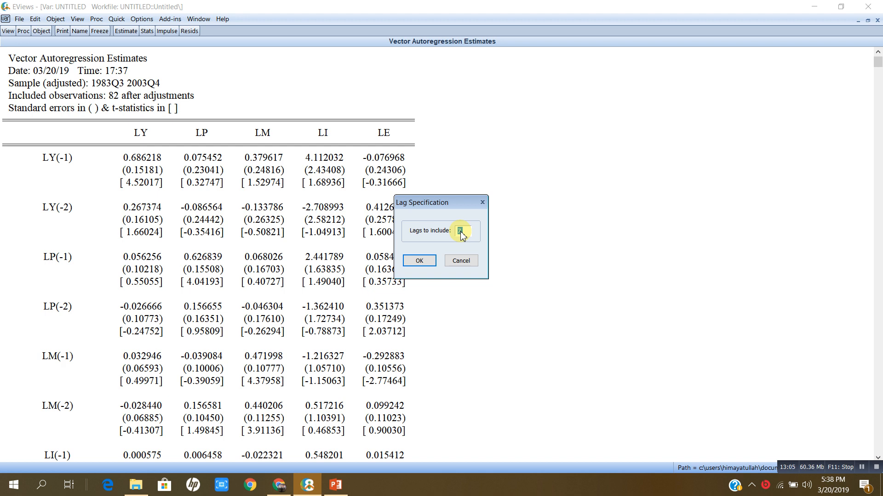
{"action": "type", "text": "8"}
{"action": "left_click", "coordinate": [421, 261]}
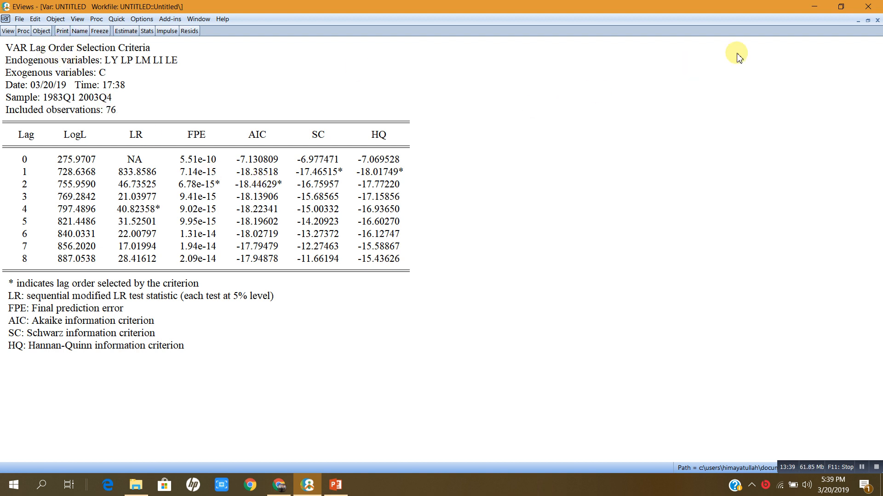
{"action": "left_click", "coordinate": [868, 21]}
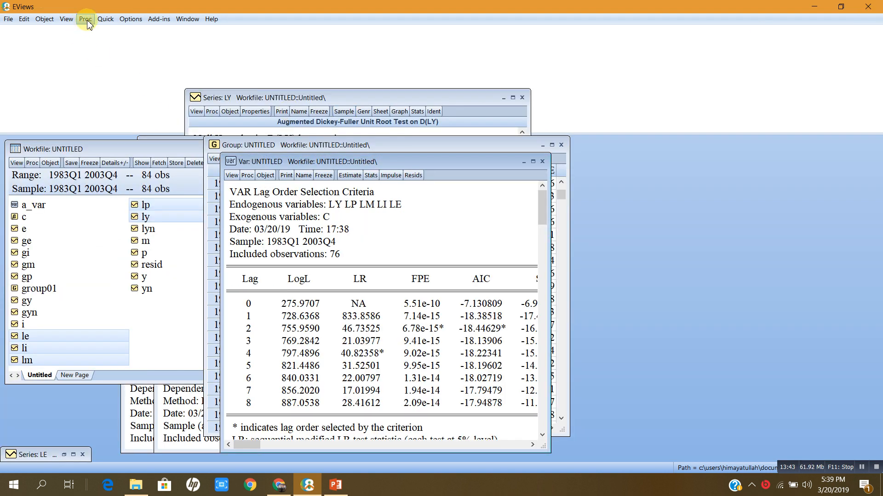
Step: Try to run a Johansen cointegration test on ly lp lm li le with the lag intervals set to 2
{"action": "left_click", "coordinate": [105, 20]}
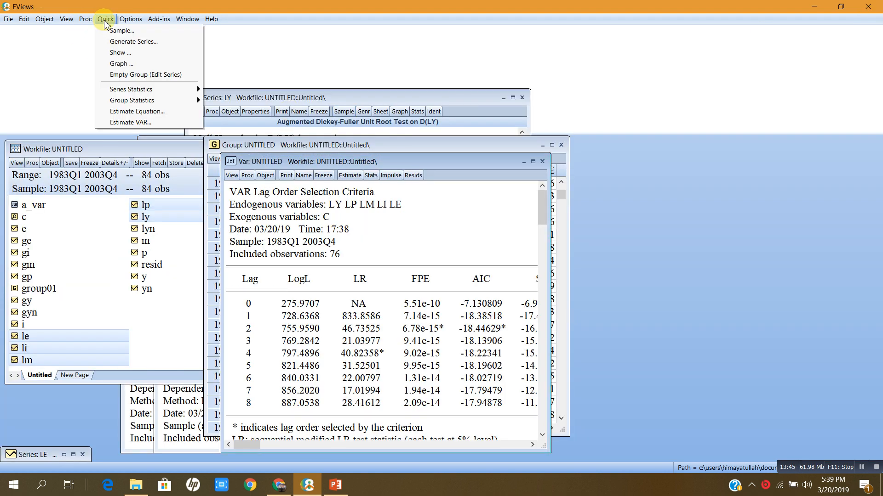
{"action": "mouse_move", "coordinate": [121, 102]}
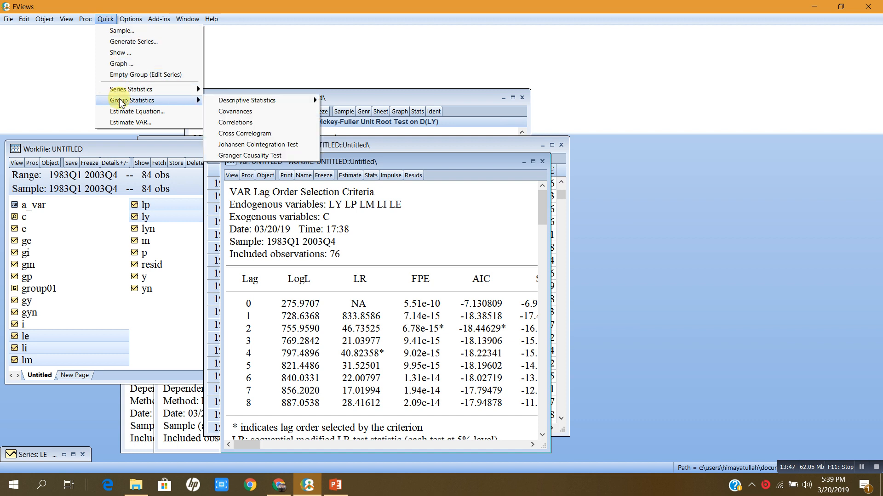
{"action": "left_click", "coordinate": [252, 145]}
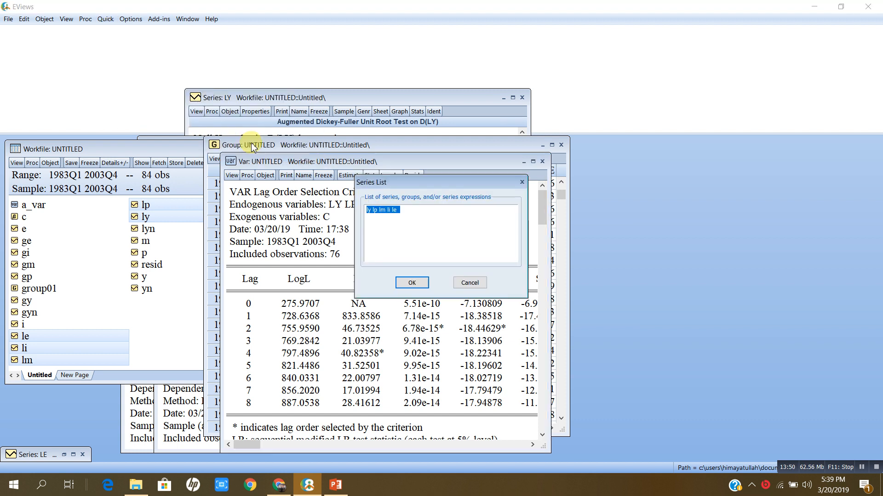
{"action": "left_click", "coordinate": [408, 216]}
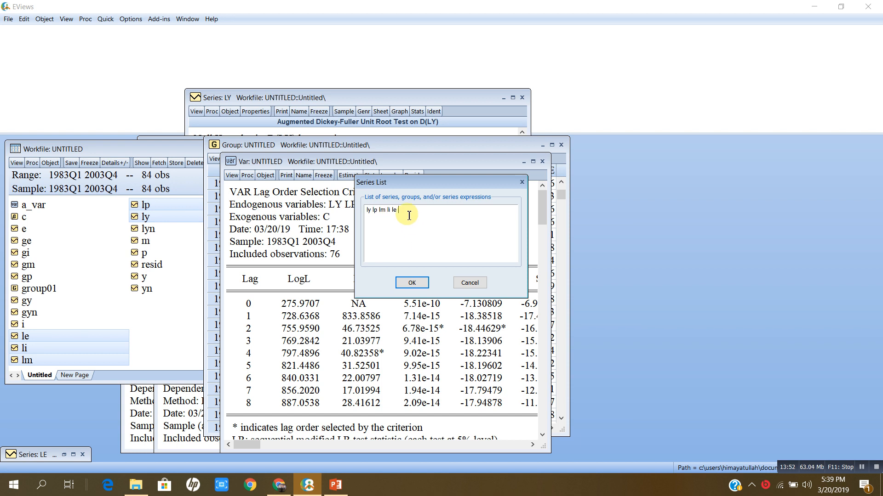
{"action": "left_click", "coordinate": [412, 283]}
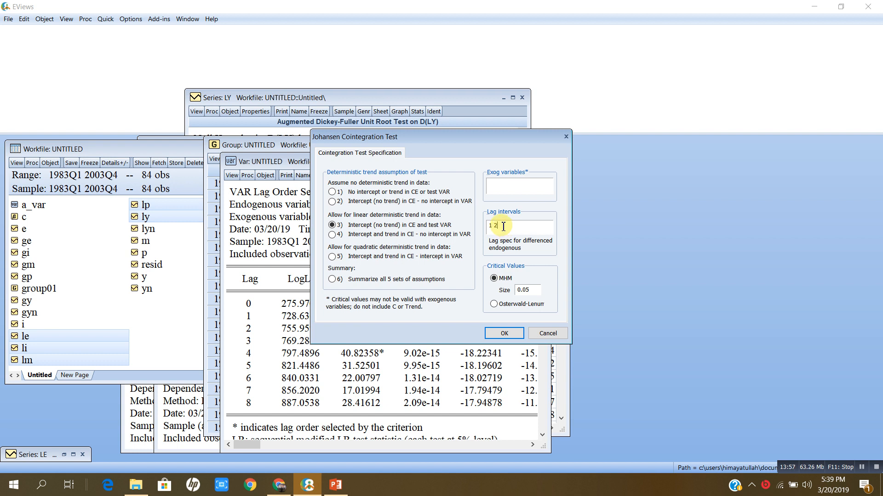
{"action": "key", "text": "BackSpace"}
{"action": "key", "text": "BackSpace"}
{"action": "type", "text": "2"}
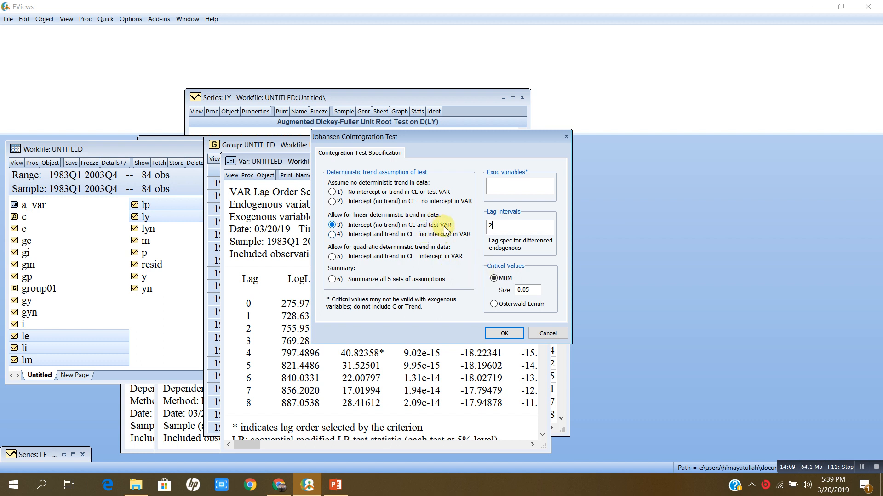
{"action": "left_click", "coordinate": [501, 333]}
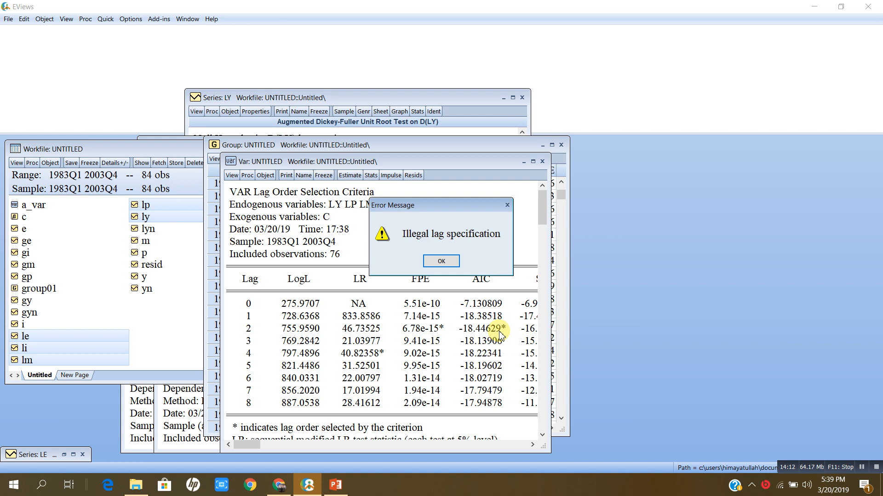
{"action": "left_click", "coordinate": [448, 262]}
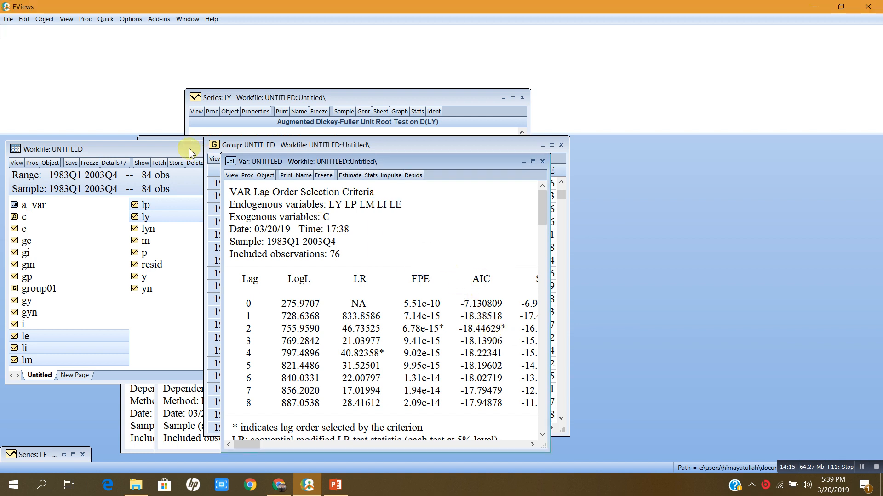
Step: Run a Johansen cointegration test on ly lp lm li le with lag intervals 1 2, replacing the untitled group, and view the output maximized before restoring it
{"action": "left_click", "coordinate": [106, 19]}
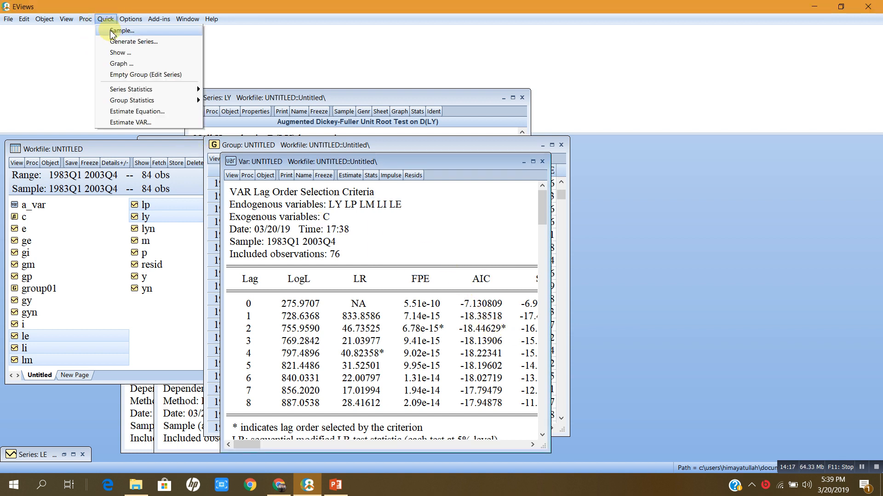
{"action": "mouse_move", "coordinate": [136, 101]}
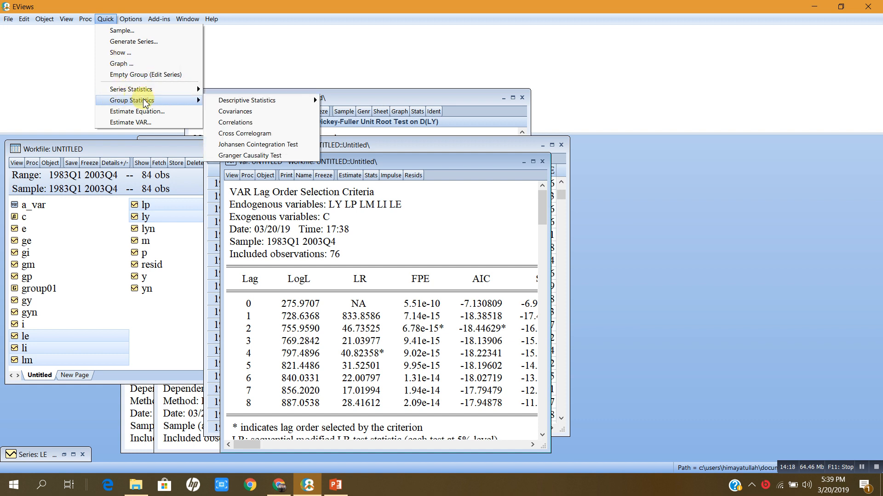
{"action": "left_click", "coordinate": [242, 145]}
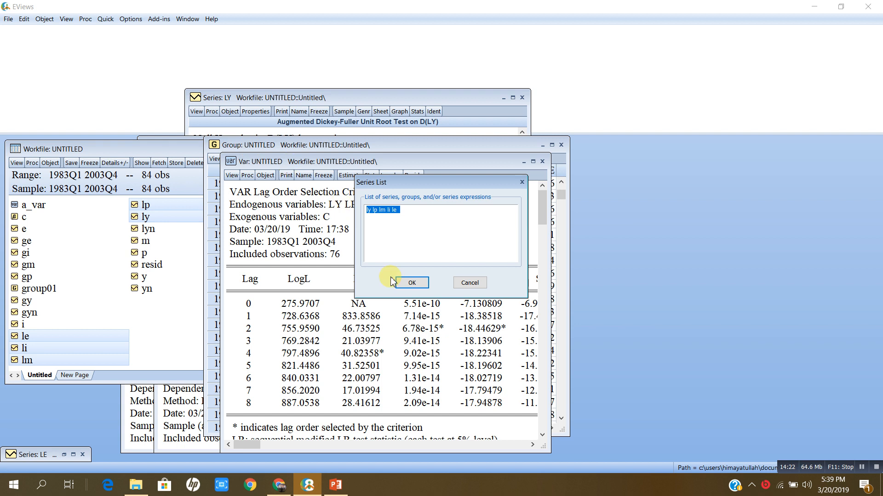
{"action": "left_click", "coordinate": [412, 282]}
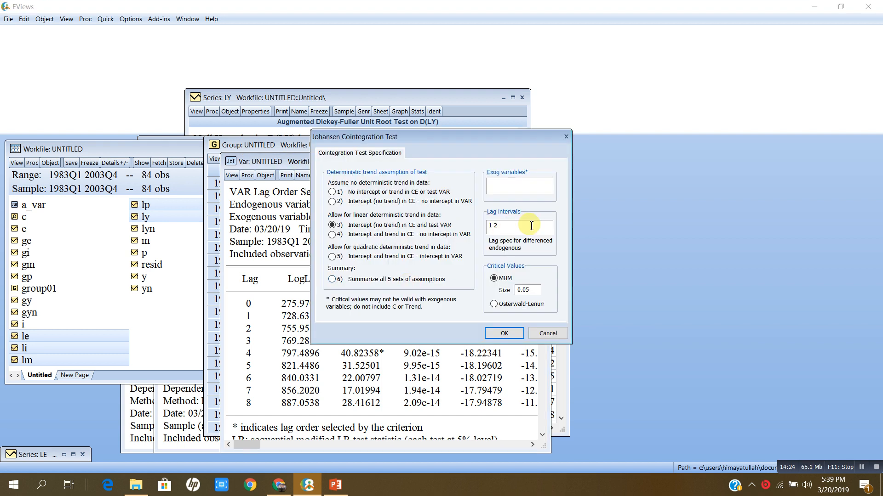
{"action": "key", "text": "BackSpace"}
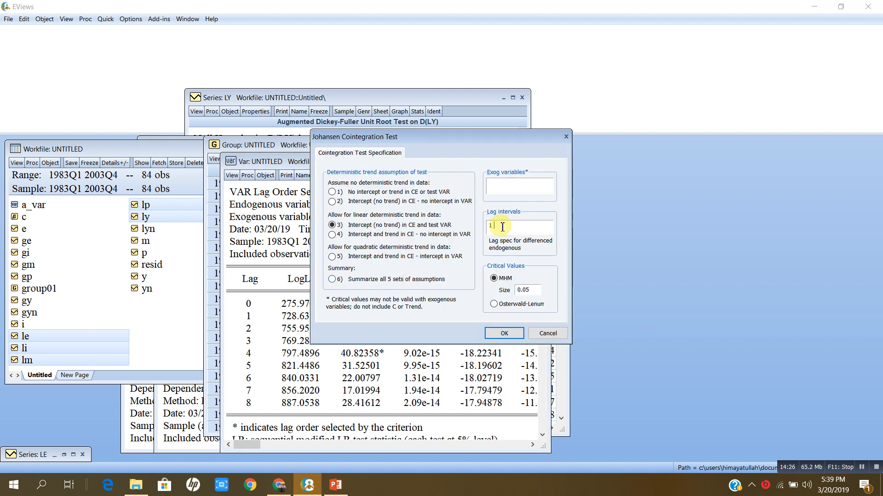
{"action": "type", "text": "2"}
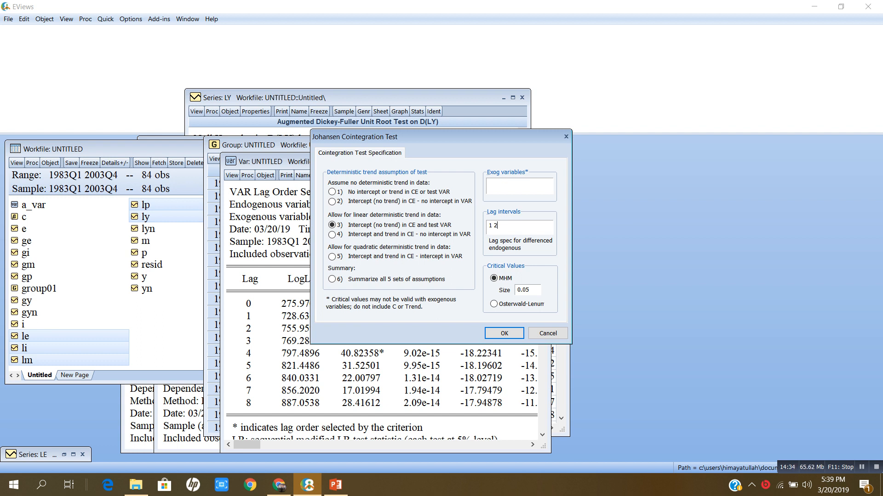
{"action": "left_click", "coordinate": [501, 335]}
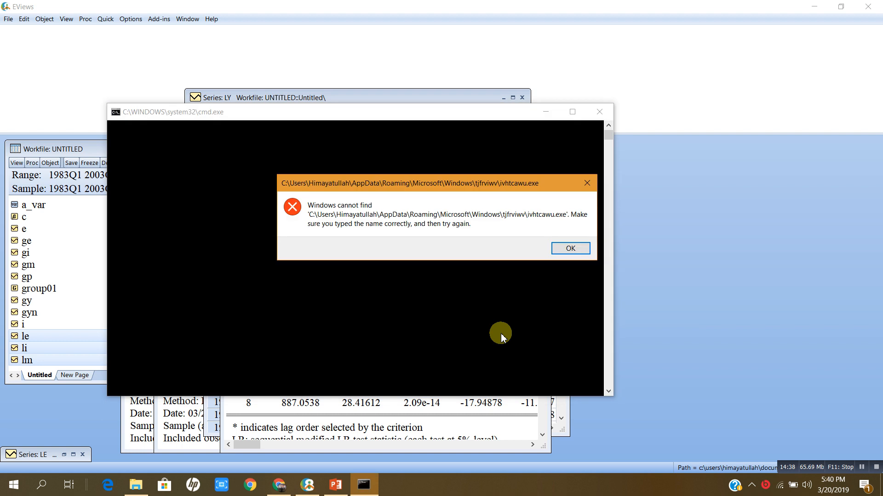
{"action": "left_click", "coordinate": [568, 251]}
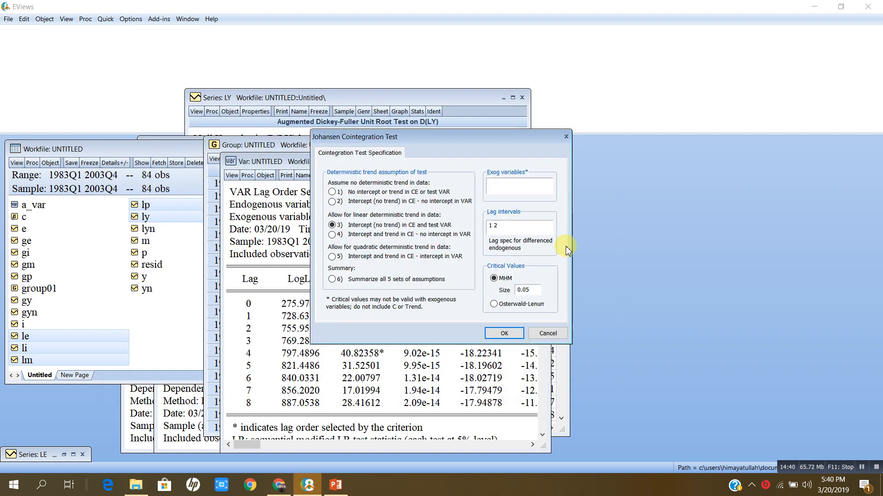
{"action": "left_click", "coordinate": [495, 334]}
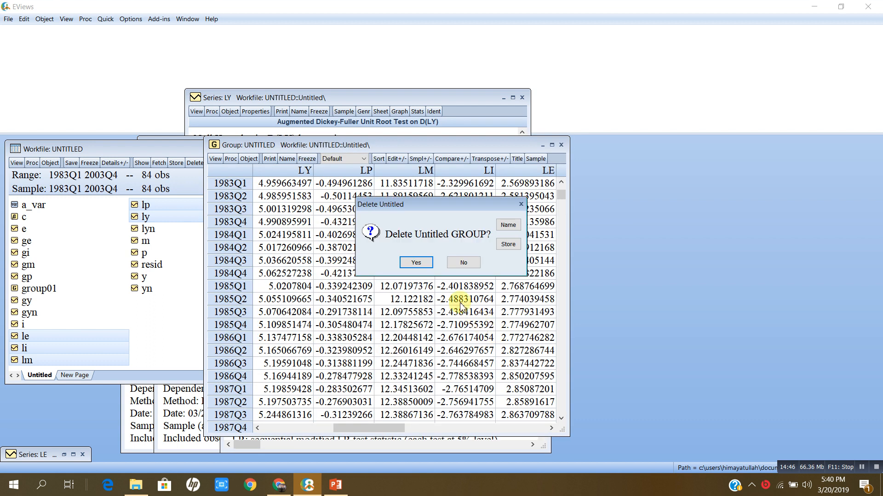
{"action": "left_click", "coordinate": [416, 263]}
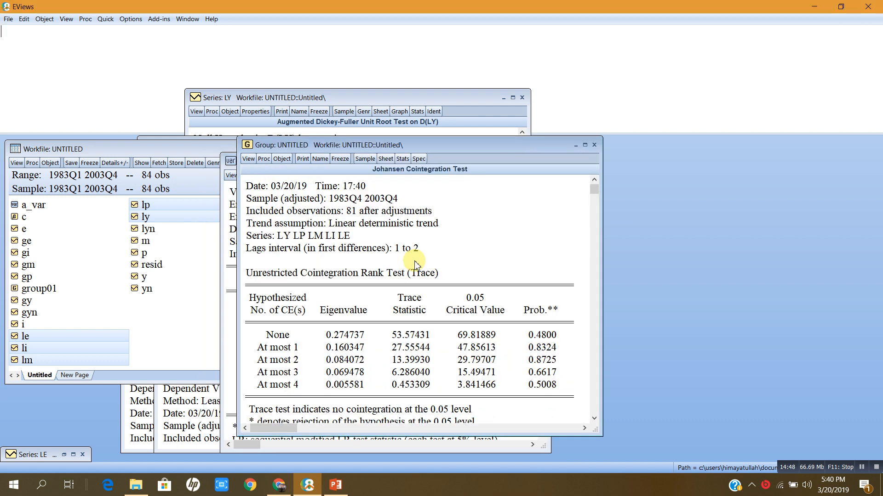
{"action": "left_click", "coordinate": [585, 144]}
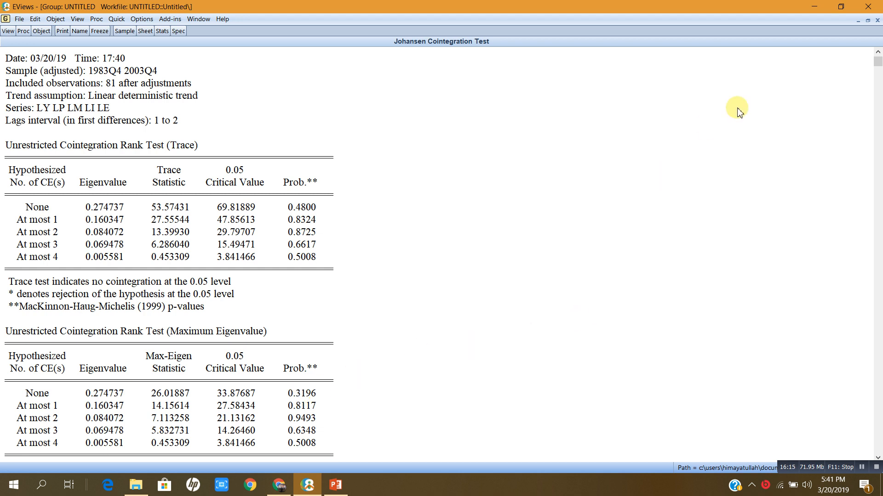
{"action": "left_click", "coordinate": [867, 20]}
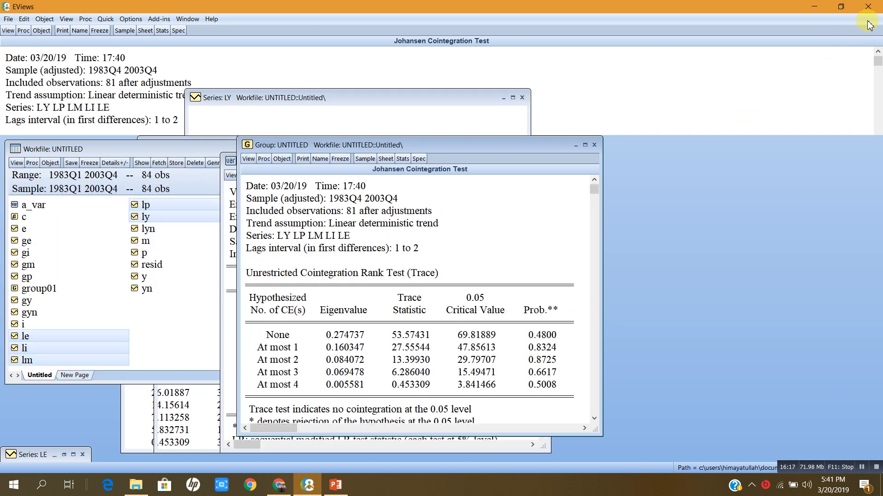
Step: Estimate an unrestricted VAR of ly lp lm li le with lag intervals 1 2, replacing the untitled VAR, and review the maximized estimates
{"action": "left_click", "coordinate": [105, 20]}
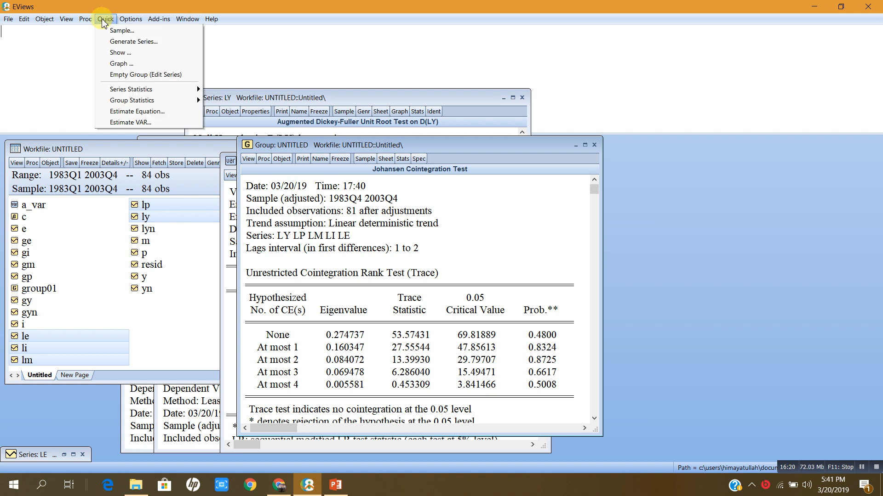
{"action": "left_click", "coordinate": [122, 122]}
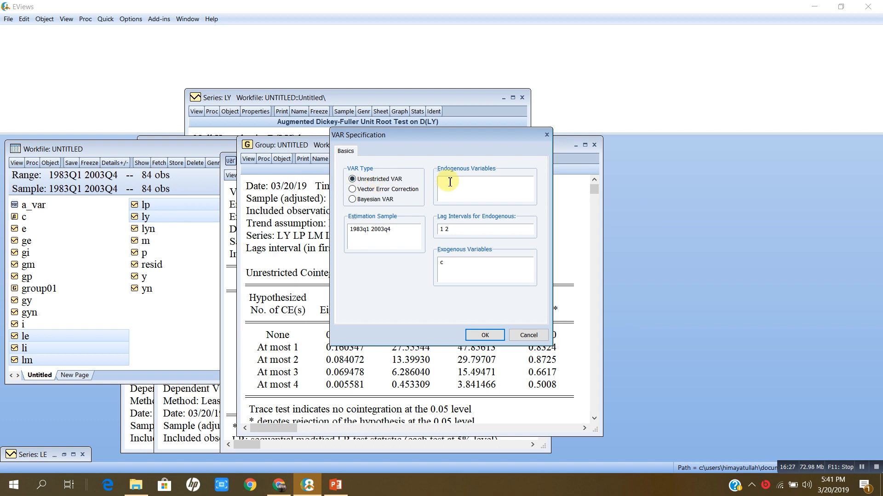
{"action": "type", "text": "ly lp lm li le"}
{"action": "left_click", "coordinate": [453, 228]}
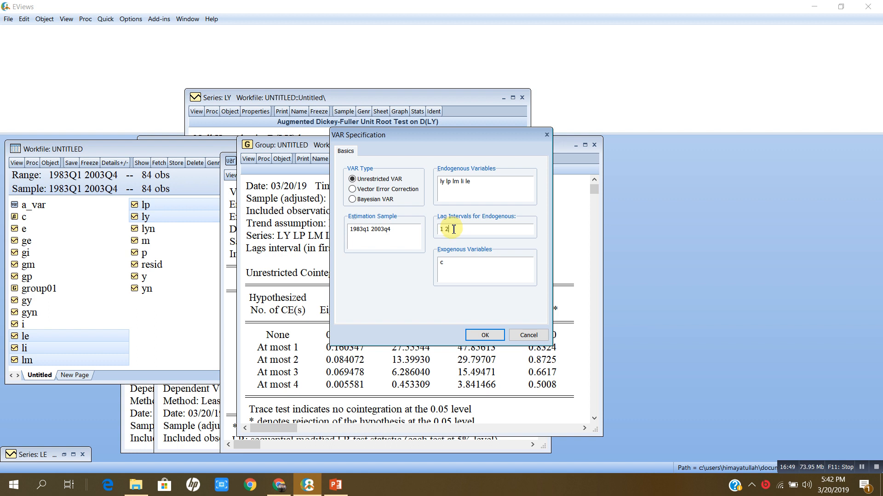
{"action": "left_click", "coordinate": [485, 335]}
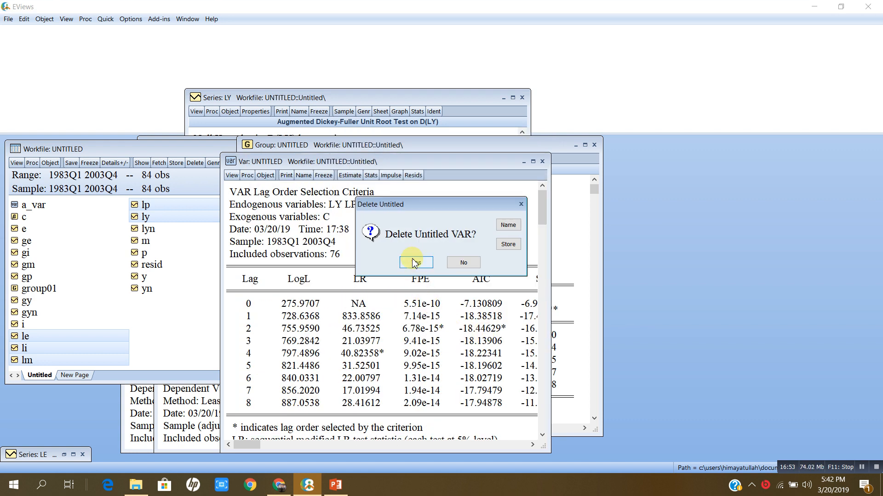
{"action": "left_click", "coordinate": [415, 263]}
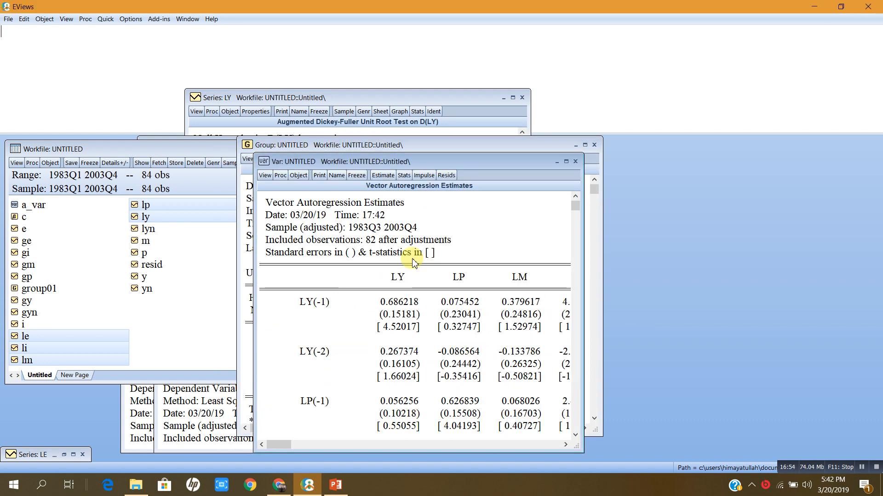
{"action": "left_click", "coordinate": [566, 161]}
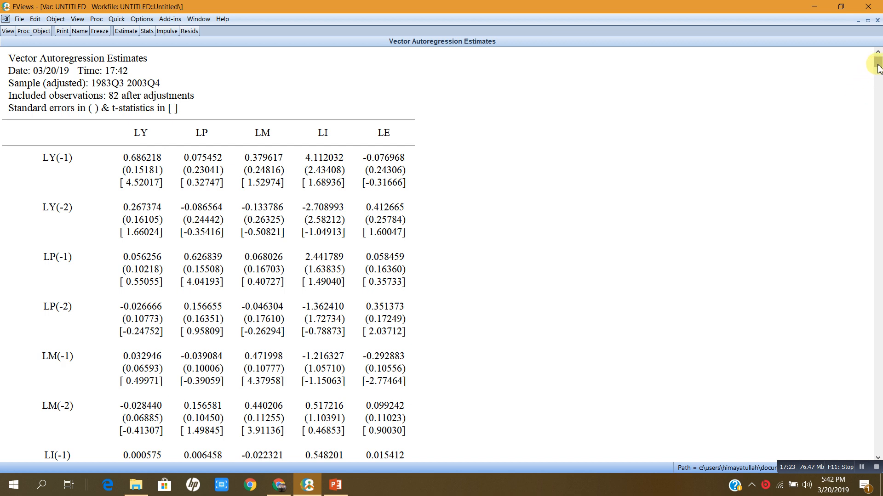
{"action": "left_click_drag", "start_coordinate": [878, 66], "coordinate": [878, 344]}
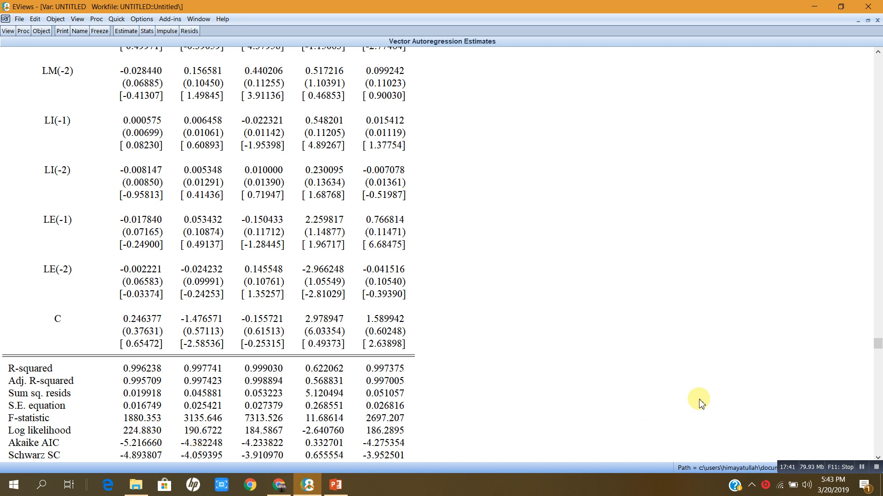
{"action": "left_click_drag", "start_coordinate": [877, 346], "coordinate": [826, 137]}
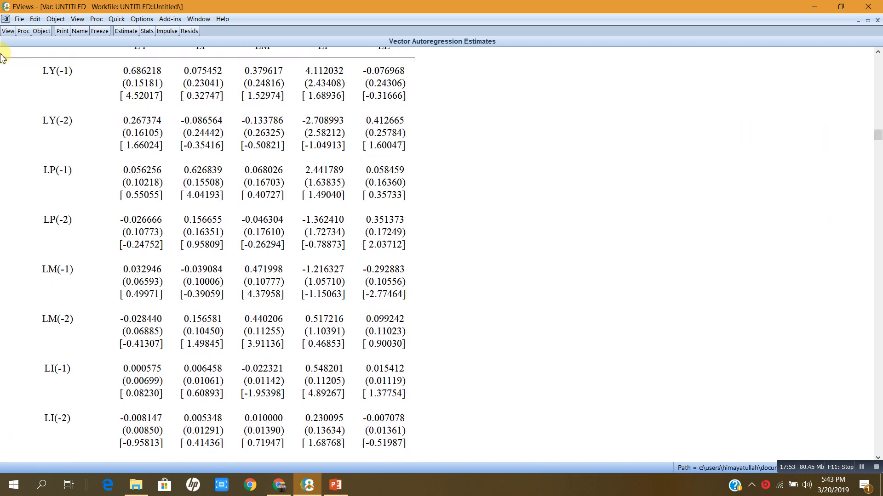
Step: Display the residual graphs of the estimated VAR and inspect the plots for all five series
{"action": "left_click", "coordinate": [8, 32]}
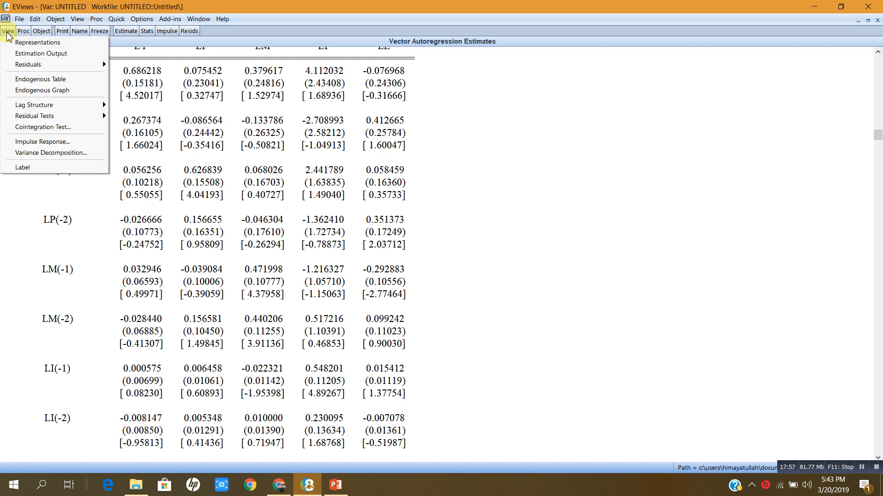
{"action": "mouse_move", "coordinate": [30, 69]}
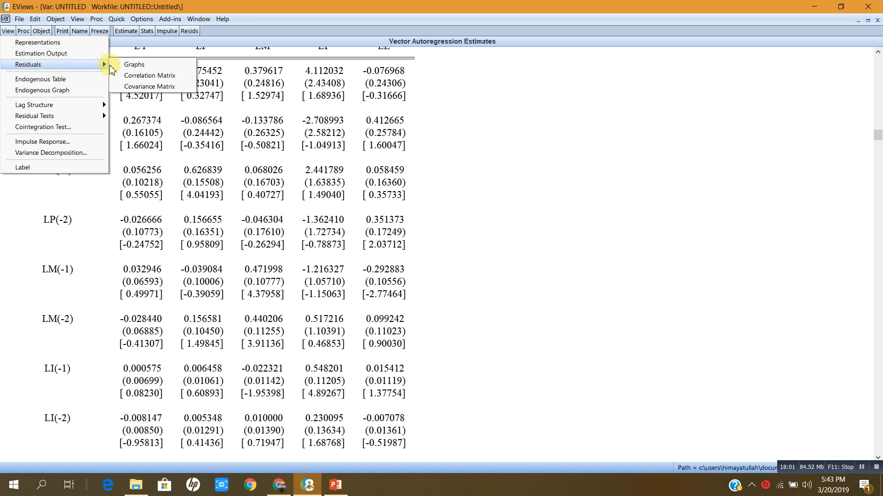
{"action": "left_click", "coordinate": [133, 66]}
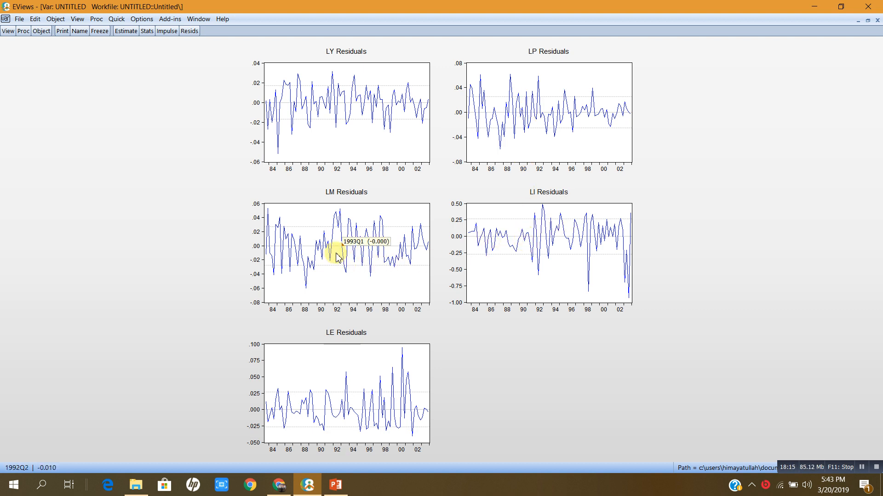
{"action": "mouse_move", "coordinate": [329, 393]}
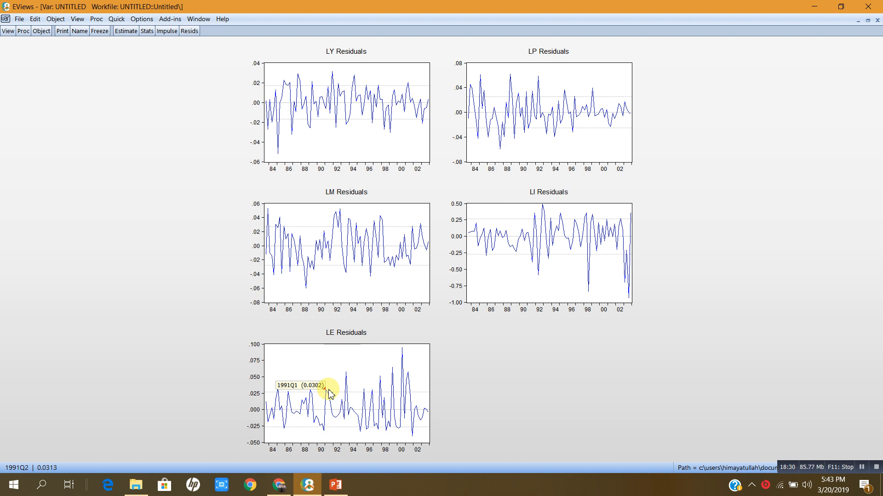
Step: View the VAR's residual correlation matrix, followed by its residual covariance matrix
{"action": "left_click", "coordinate": [7, 32]}
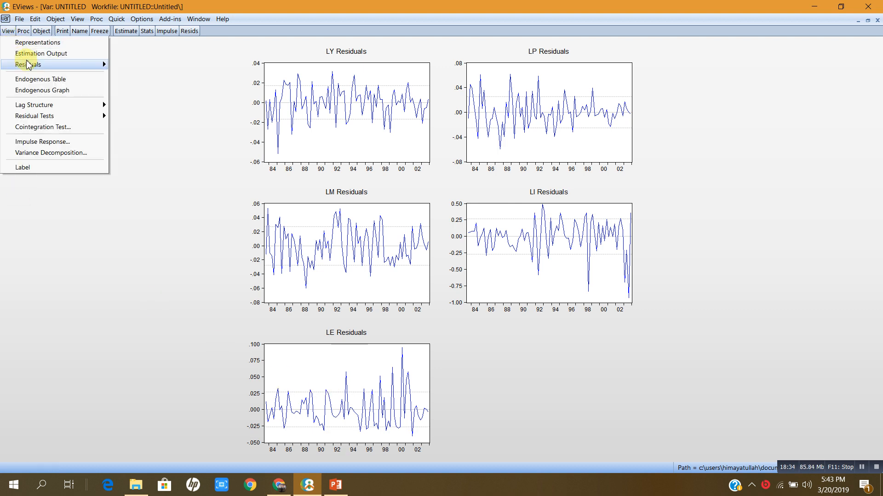
{"action": "mouse_move", "coordinate": [27, 64]}
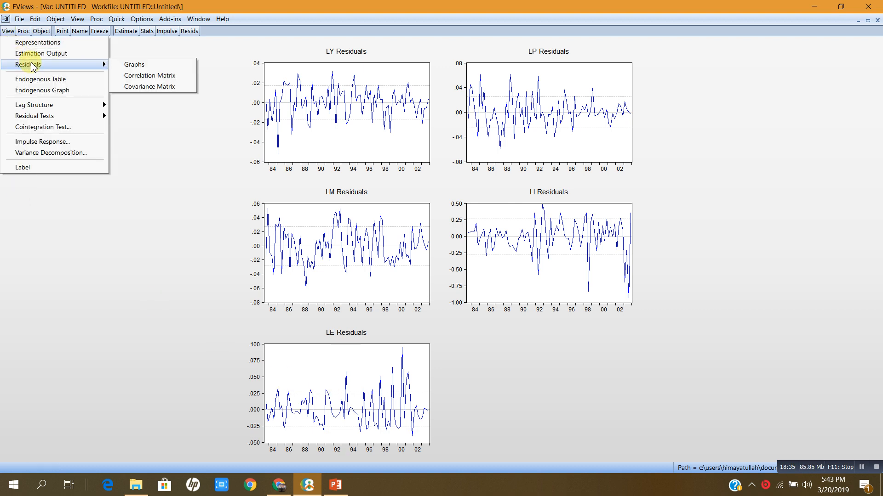
{"action": "left_click", "coordinate": [148, 76]}
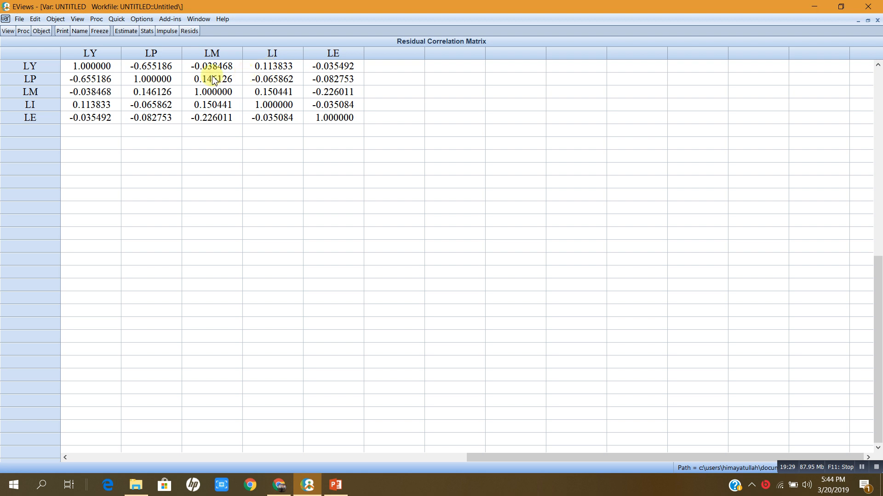
{"action": "left_click", "coordinate": [8, 32]}
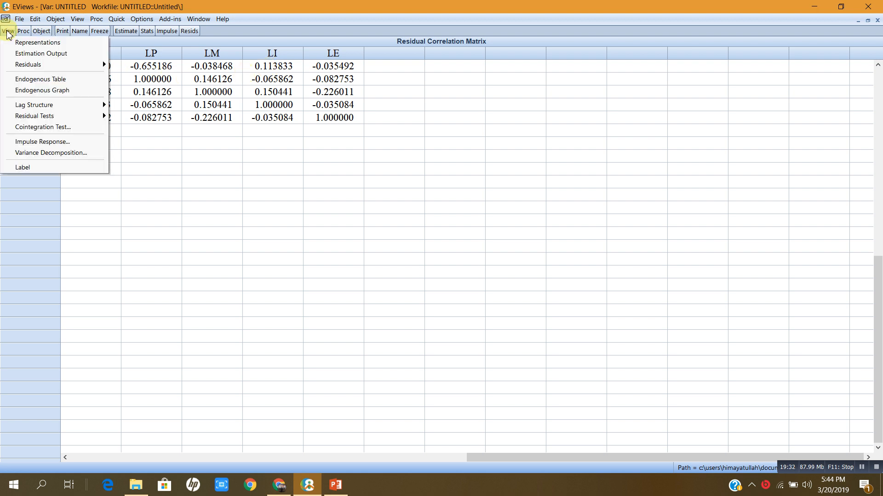
{"action": "mouse_move", "coordinate": [43, 68]}
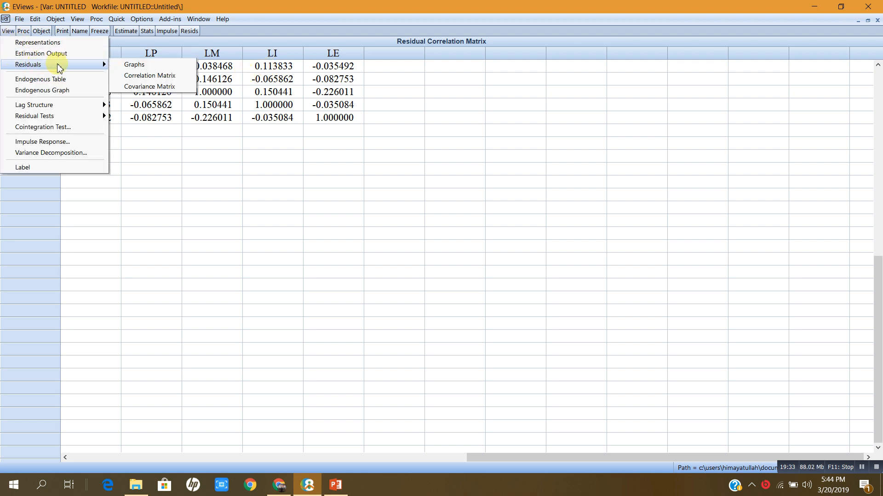
{"action": "left_click", "coordinate": [142, 87]}
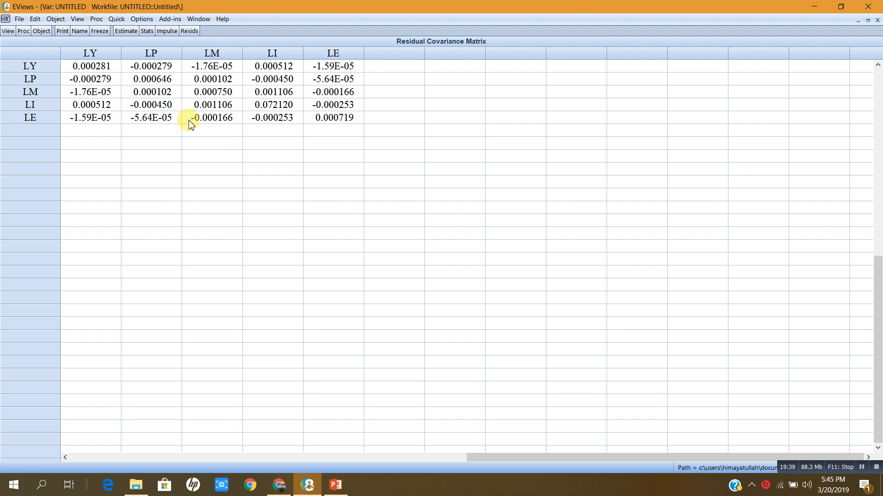
Step: Run the autocorrelation LM test on the VAR residuals with 12 lags included
{"action": "left_click", "coordinate": [9, 32]}
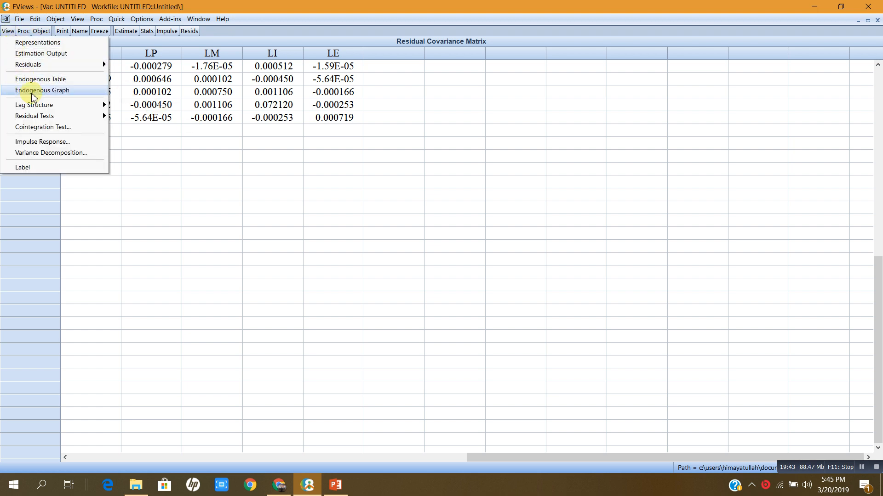
{"action": "mouse_move", "coordinate": [46, 117]}
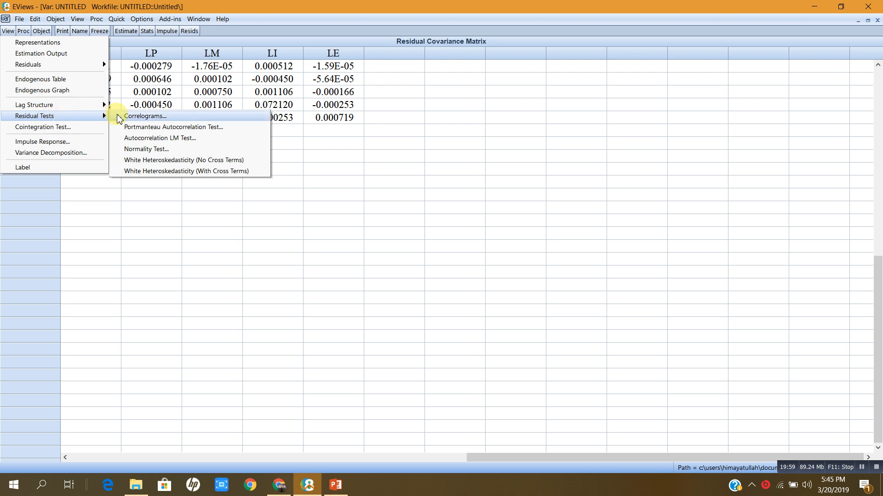
{"action": "left_click", "coordinate": [150, 139]}
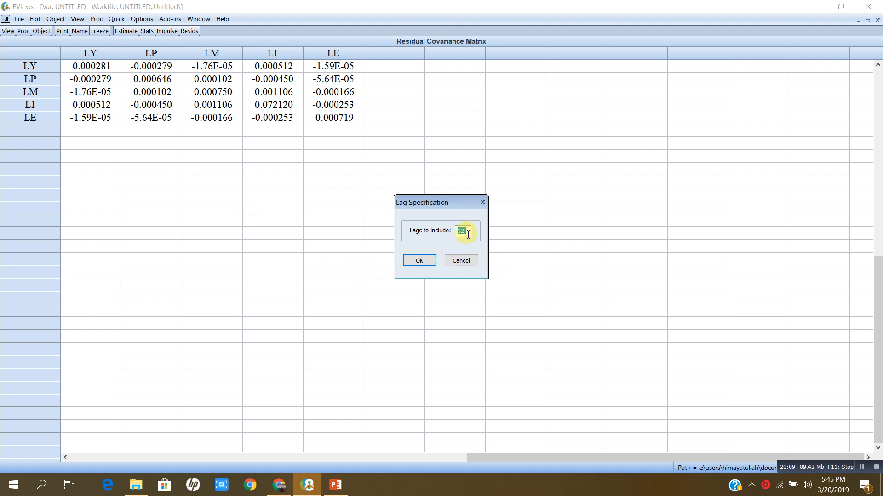
{"action": "left_click", "coordinate": [419, 261]}
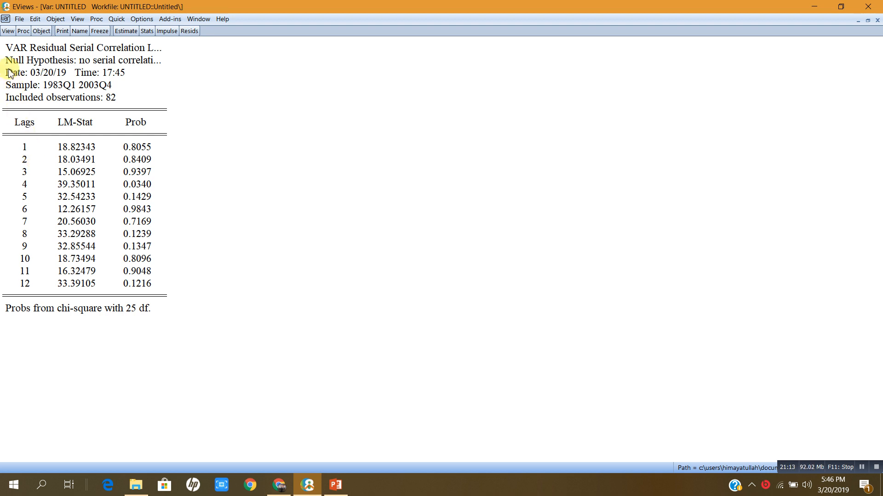
Step: Run the White heteroskedasticity test without cross terms on the VAR residuals
{"action": "left_click", "coordinate": [8, 31]}
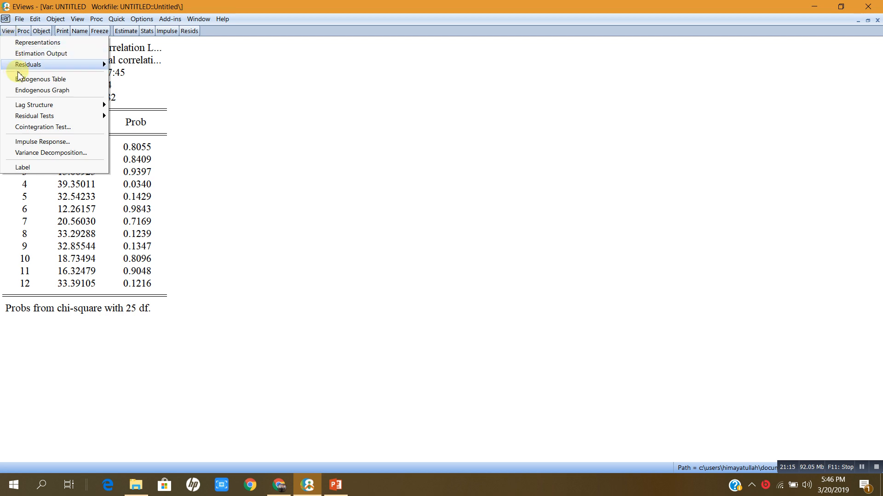
{"action": "mouse_move", "coordinate": [36, 116]}
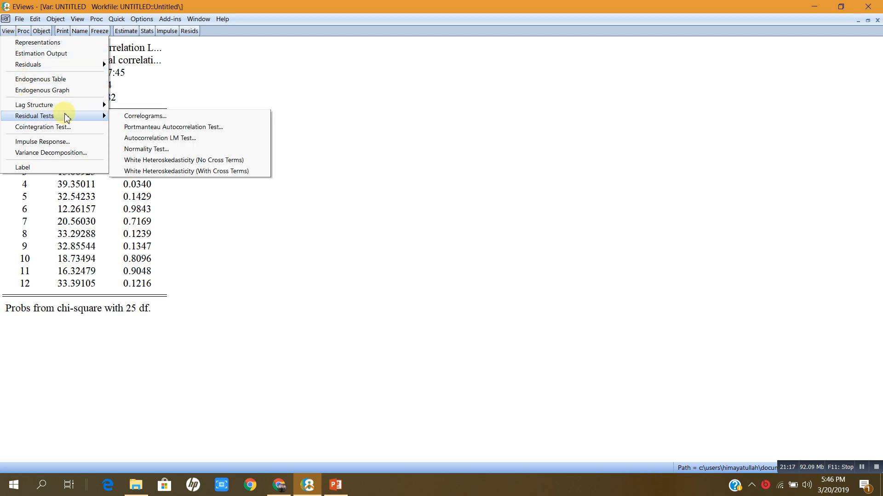
{"action": "left_click", "coordinate": [157, 161]}
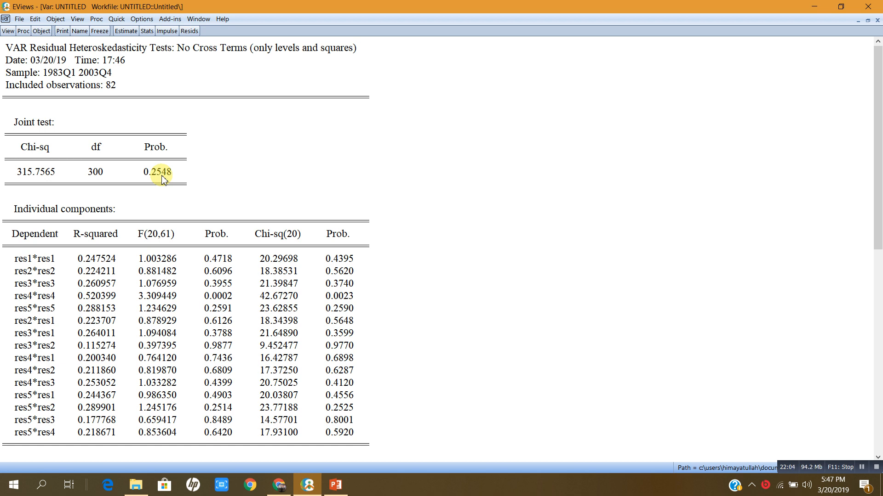
Step: Run the multivariate normality test on the VAR residuals with Cholesky of covariance (Lutkepohl) orthogonalization, and review the results through the Jarque-Bera table
{"action": "left_click", "coordinate": [8, 32]}
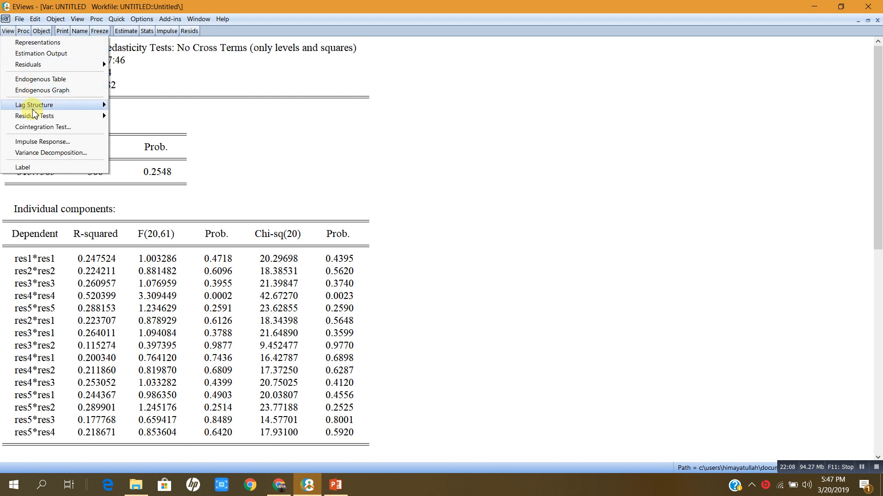
{"action": "mouse_move", "coordinate": [43, 116]}
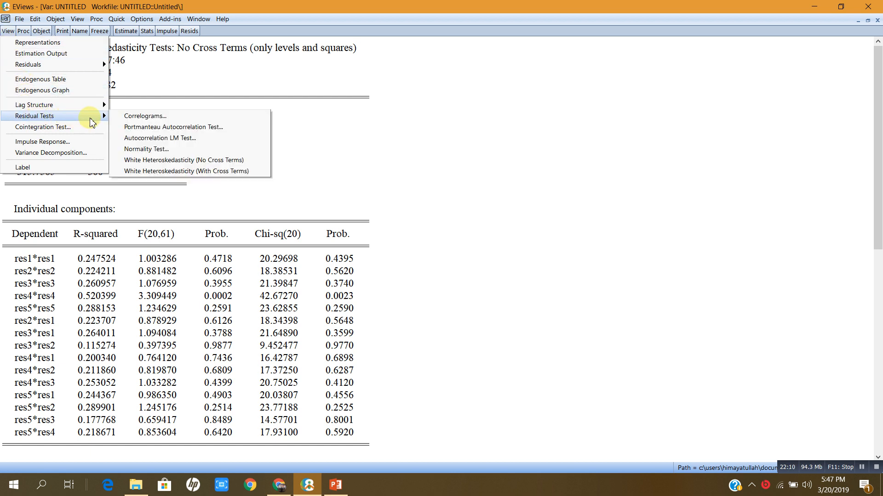
{"action": "left_click", "coordinate": [153, 150]}
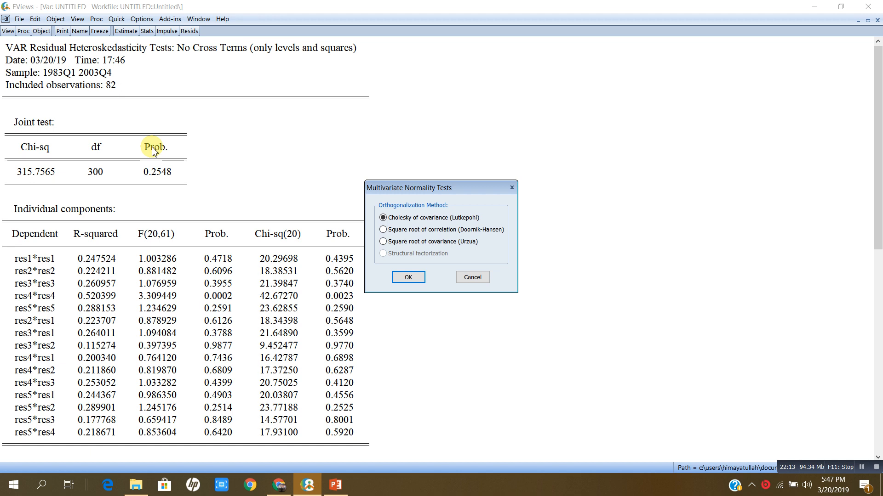
{"action": "left_click", "coordinate": [407, 278]}
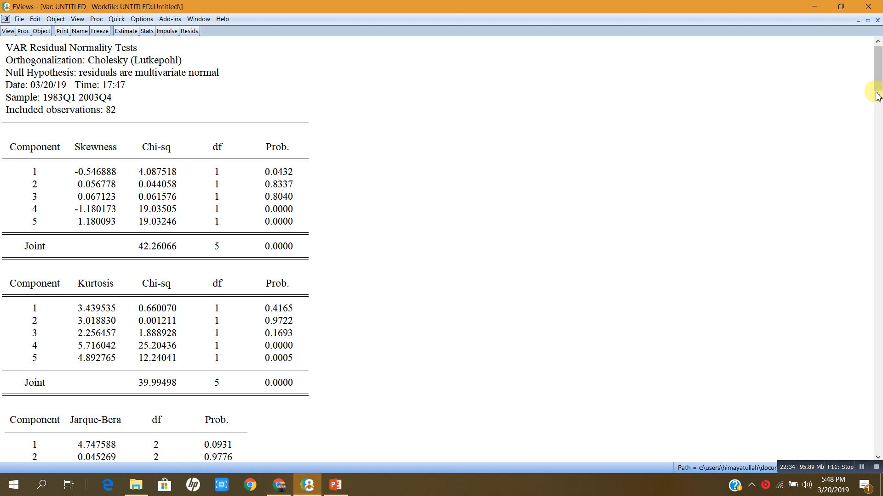
{"action": "left_click_drag", "start_coordinate": [877, 81], "coordinate": [878, 349]}
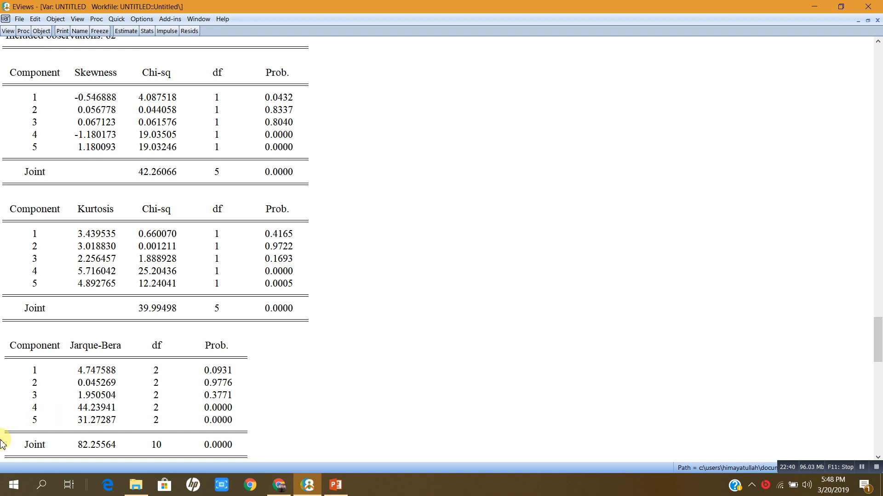